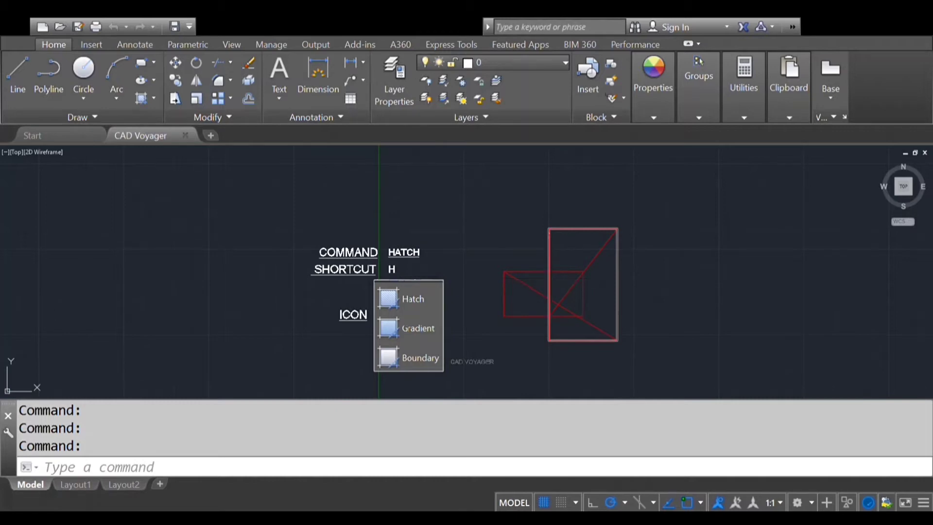
Step: Hatch the lower-left region of the overlapping red shapes with the ANSI31 pattern by picking a point inside it
type("H")
key("Return")
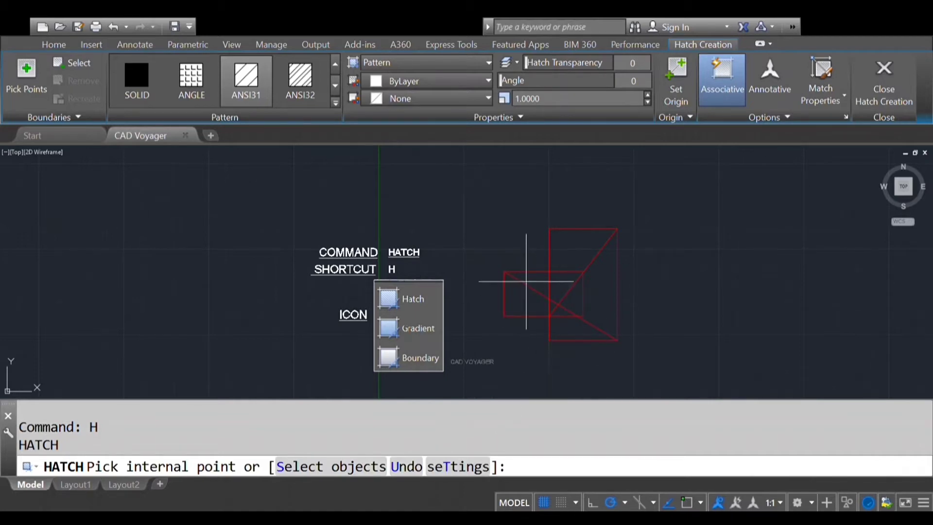
left_click(526, 305)
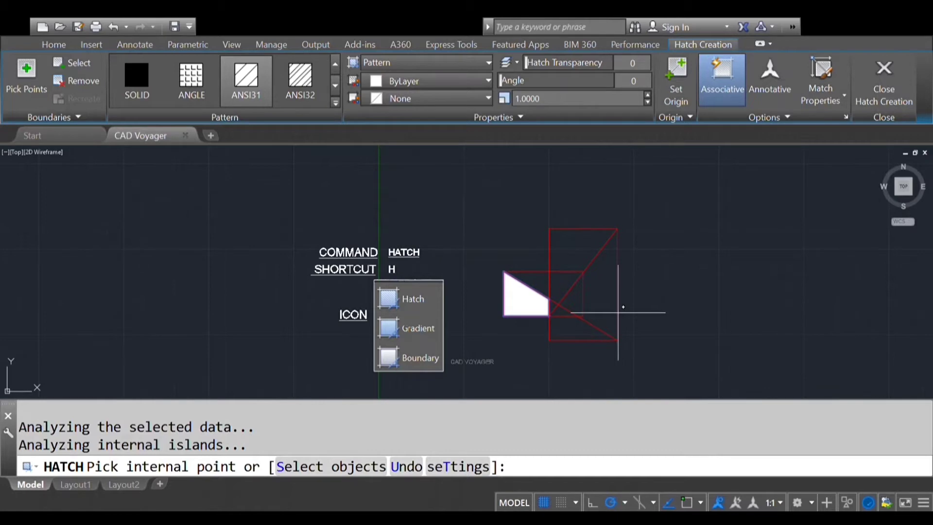
key("Return")
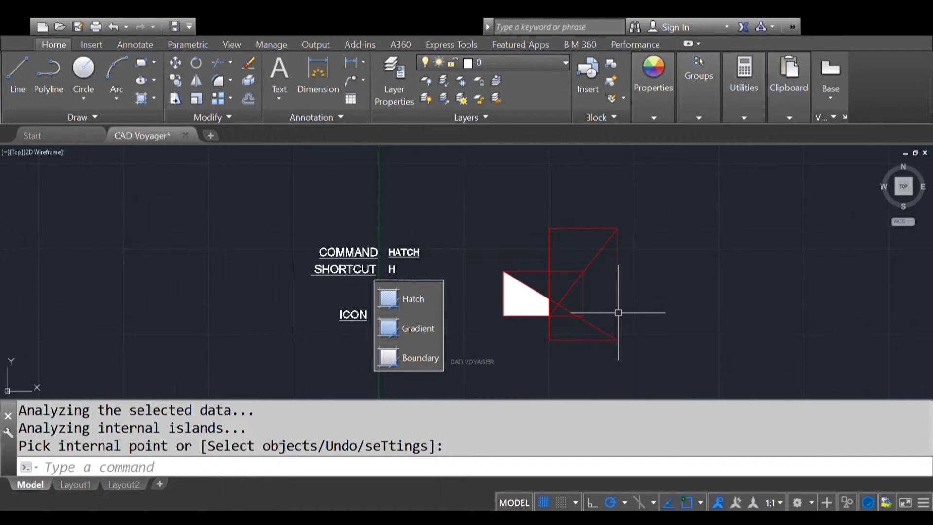
Step: Try to hatch the tall red rectangle with ANSI31 by selecting it as a boundary object
left_click(618, 312)
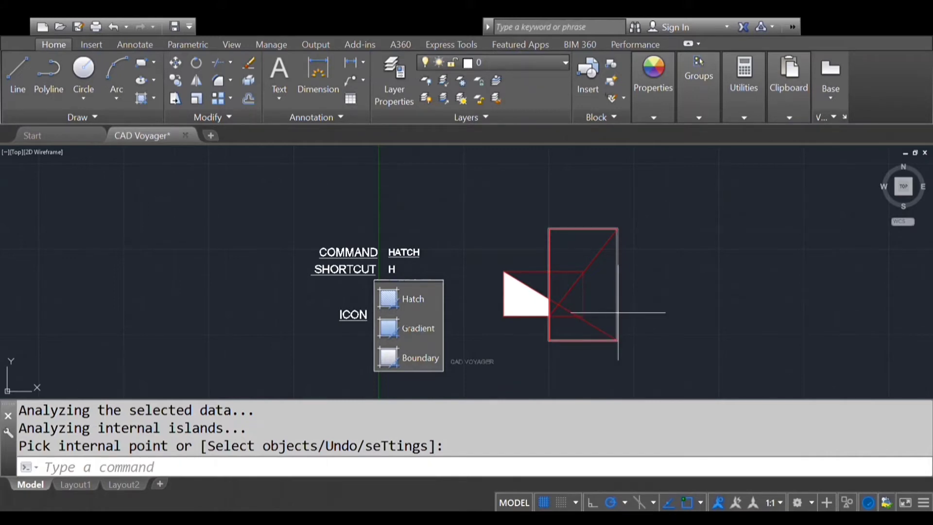
type("H")
key("Return")
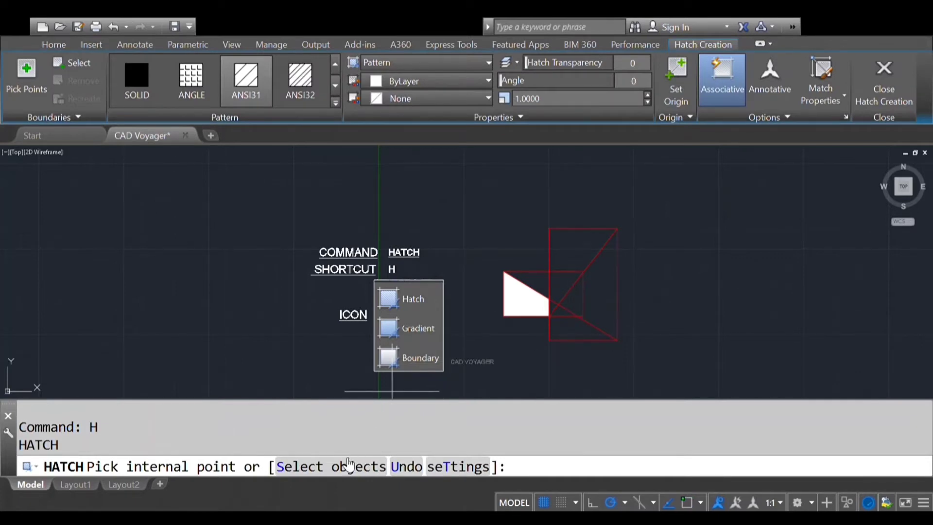
left_click(314, 468)
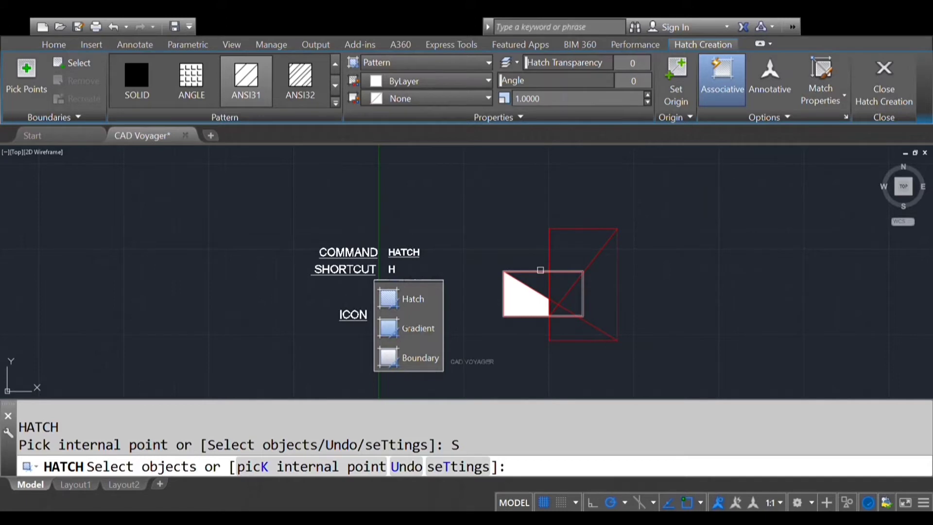
left_click(553, 240)
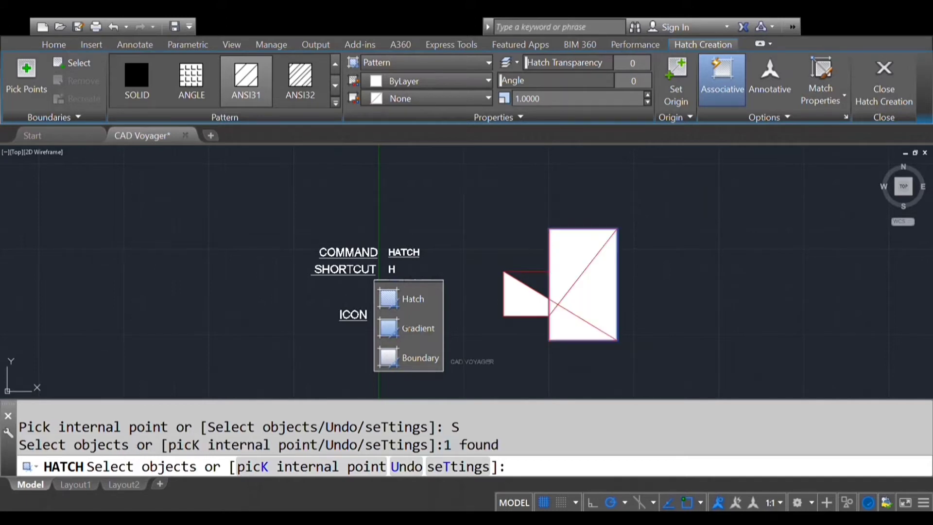
left_click(591, 264)
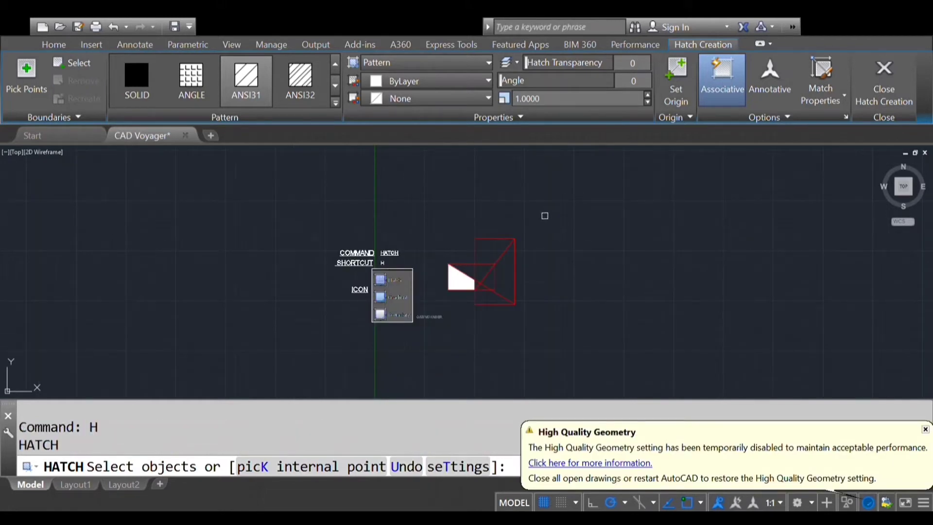
key("Escape")
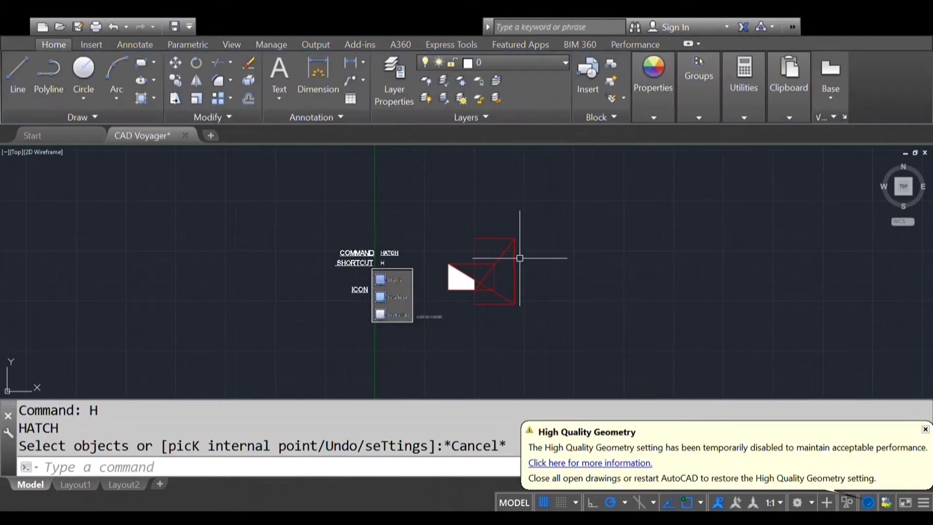
Step: Copy the tall red rectangle into the empty space to the right of the overlapping shapes
left_click(518, 258)
left_click(511, 257)
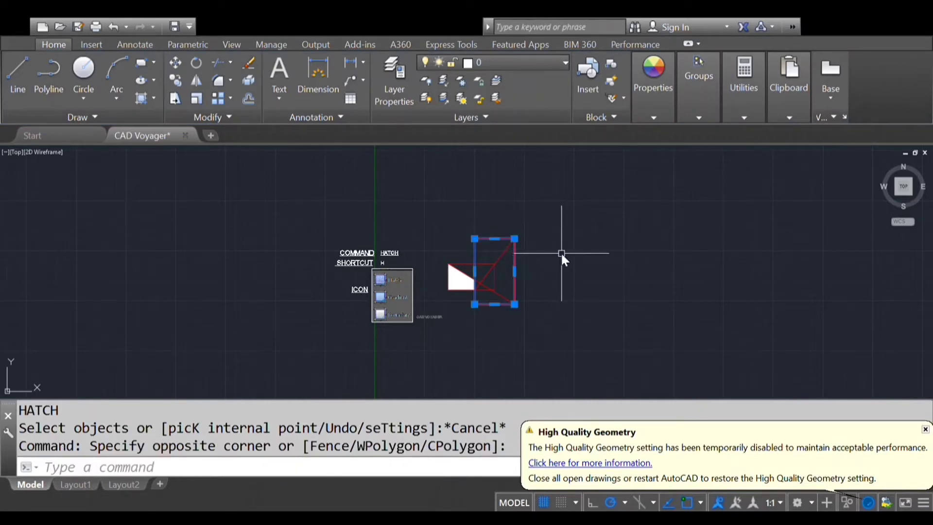
type("CO")
key("Return")
left_click(625, 259)
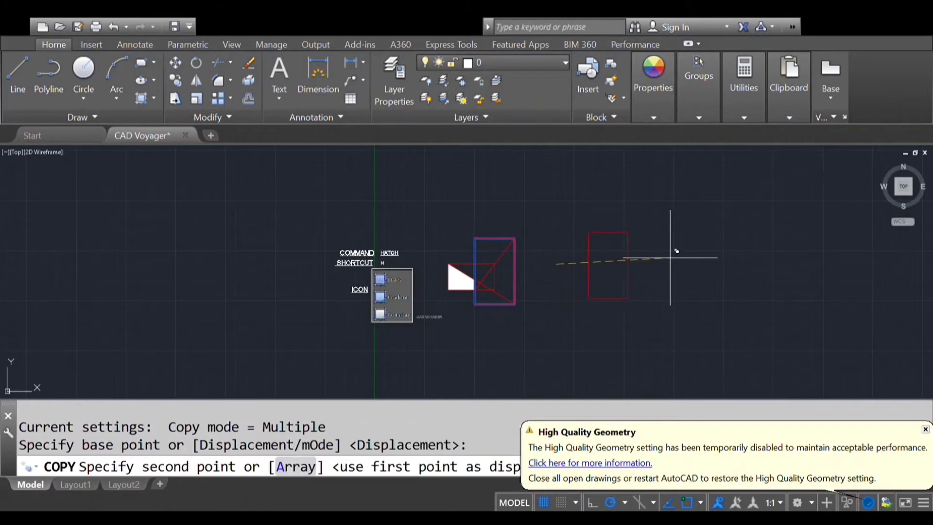
left_click(671, 263)
key("Escape")
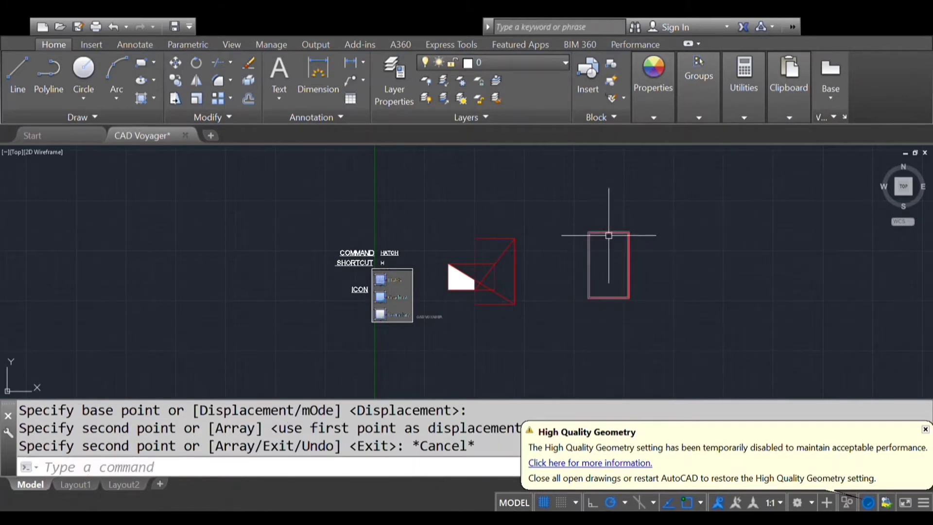
Step: Hatch the copied rectangle with associative ANSI31 by selecting its outline, and select the new hatch to check it
type("H")
key("Return")
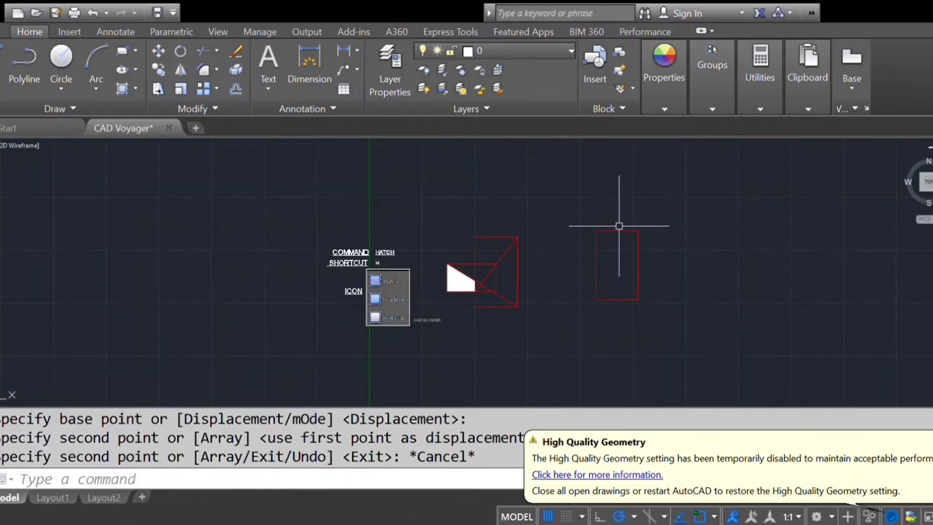
type("H")
key("Return")
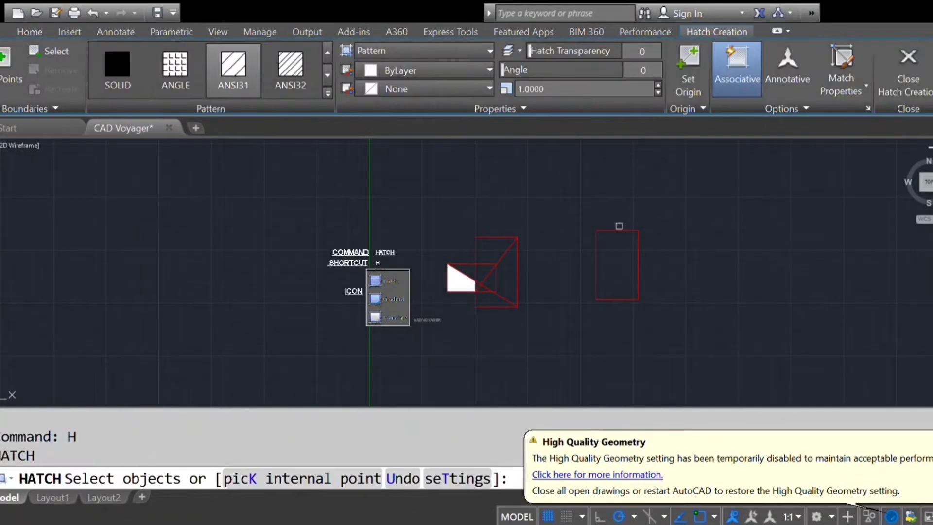
left_click(598, 269)
key("Return")
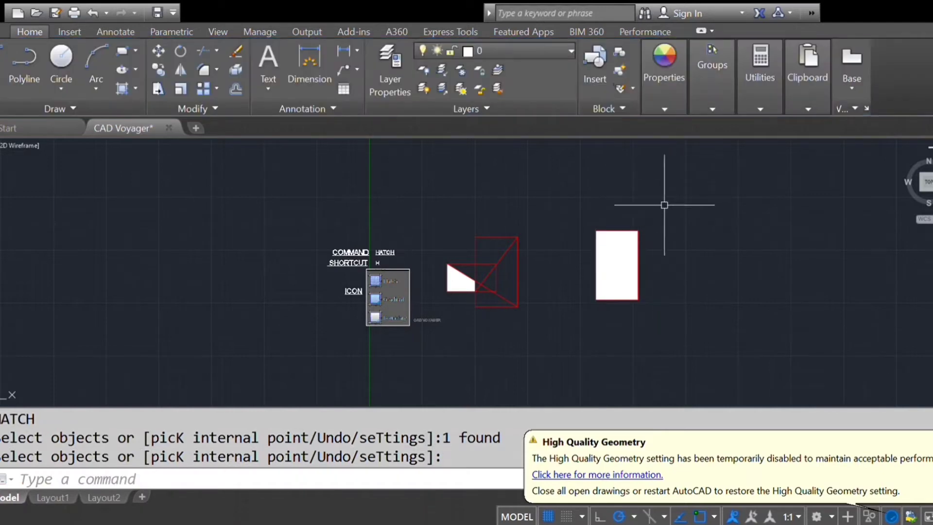
left_click(621, 254)
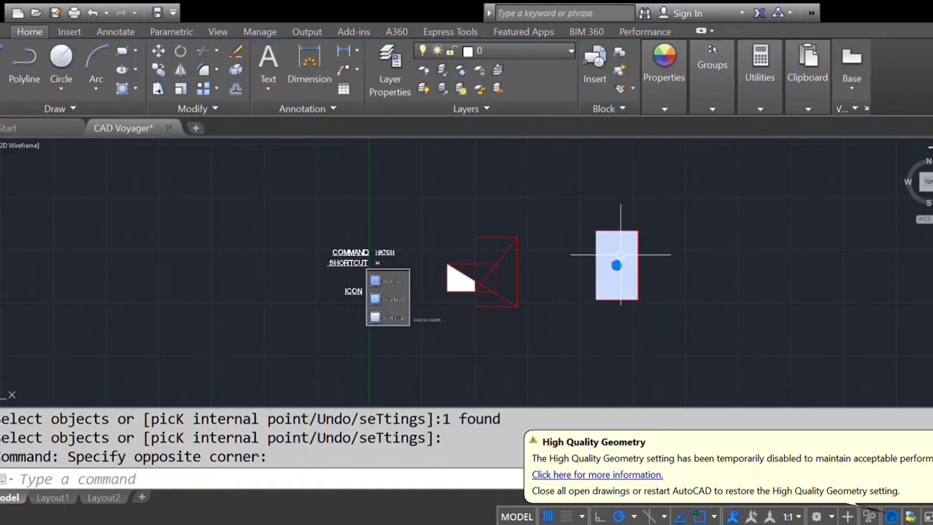
double_click(621, 255)
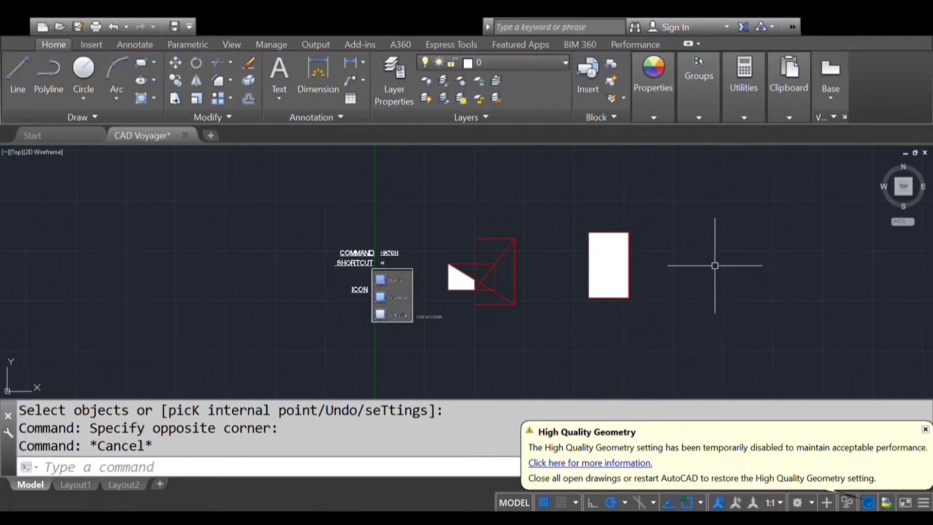
Step: Stretch the right side of the hatched rectangle outward to make it about five times as wide
type("S")
key("Return")
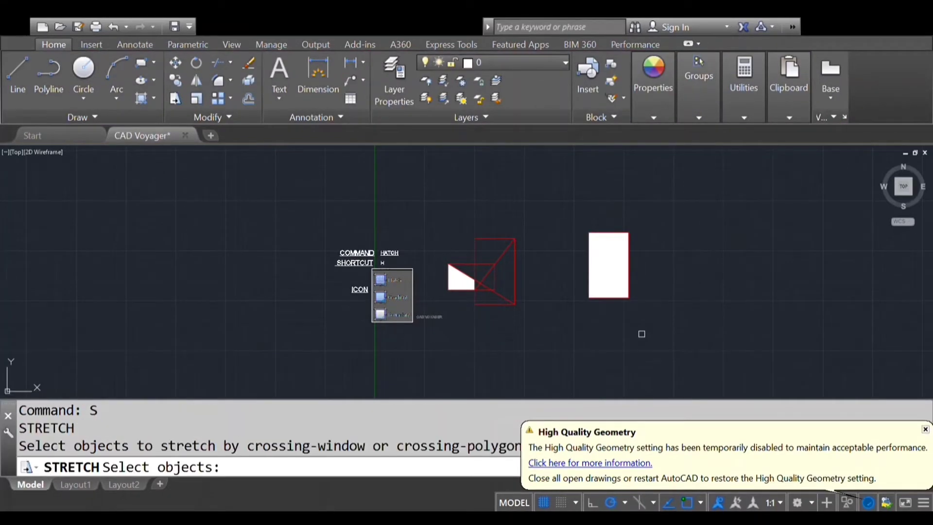
left_click(680, 322)
left_click(622, 168)
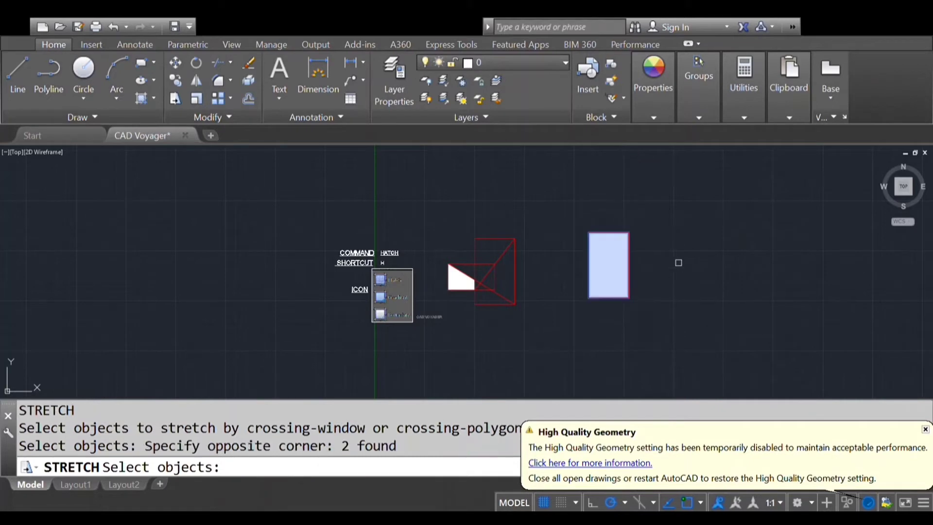
key("Return")
left_click(676, 271)
left_click(840, 273)
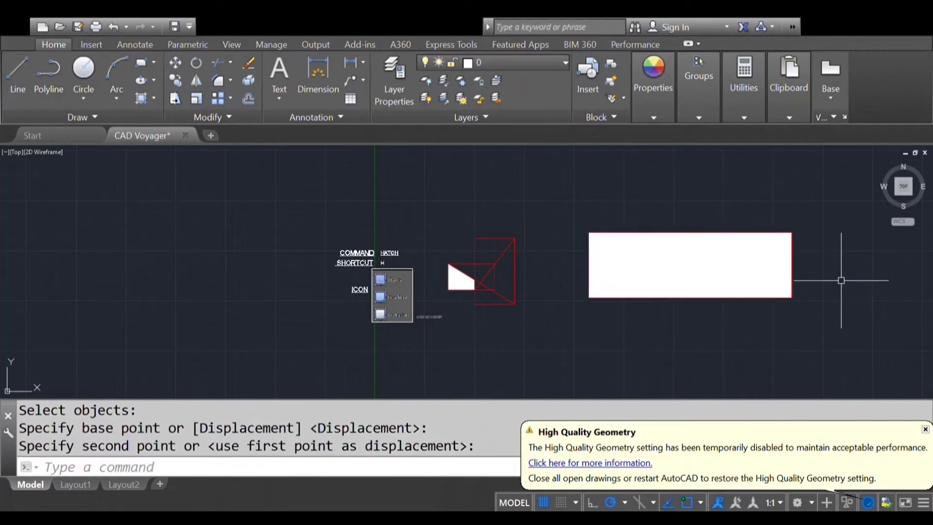
Step: Delete the hatch inside the wide rectangle, keeping the red outline
left_click(679, 264)
left_click(677, 265)
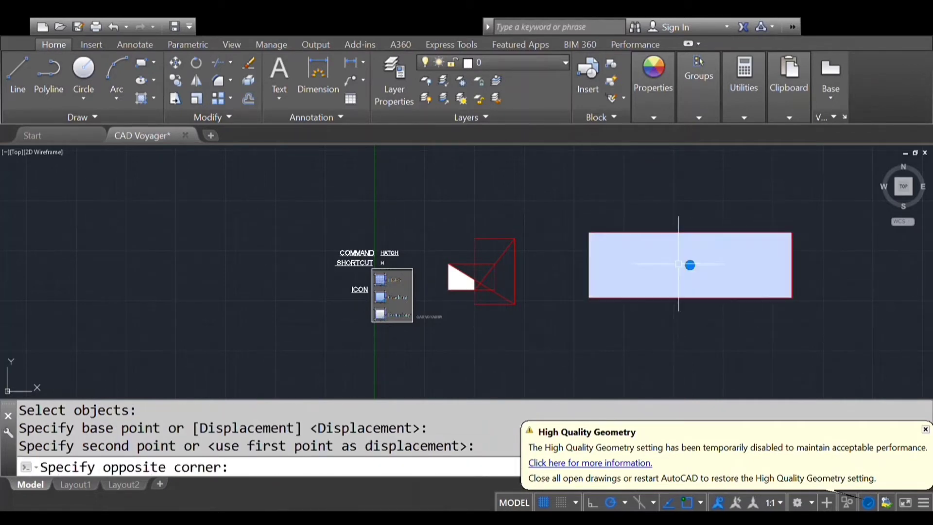
left_click(675, 265)
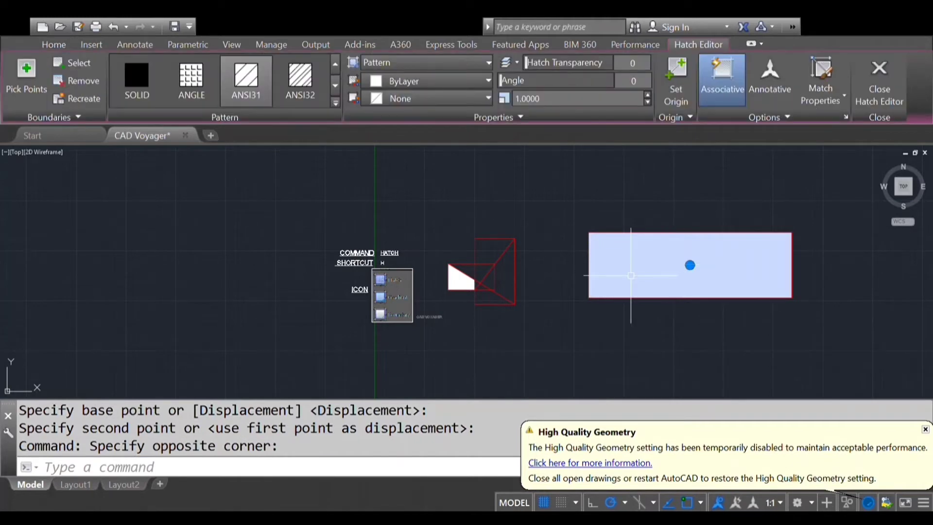
key("Delete")
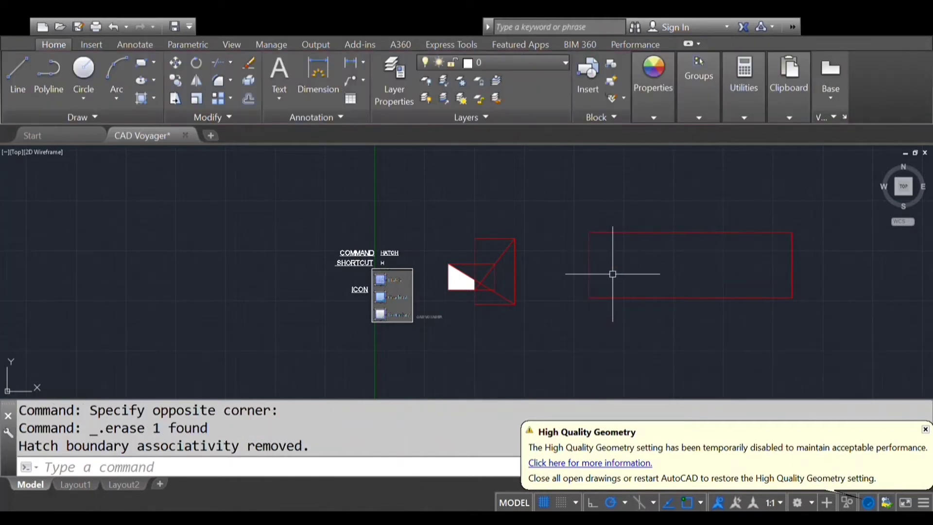
Step: Hatch the wide rectangle with ANSI31 by selecting its outline, with the Associative option turned off
type("H")
key("Return")
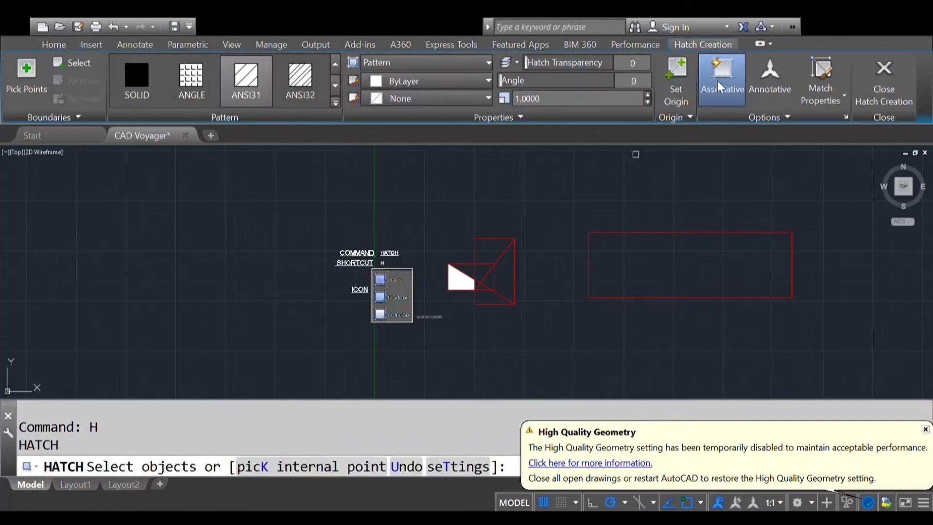
left_click(718, 83)
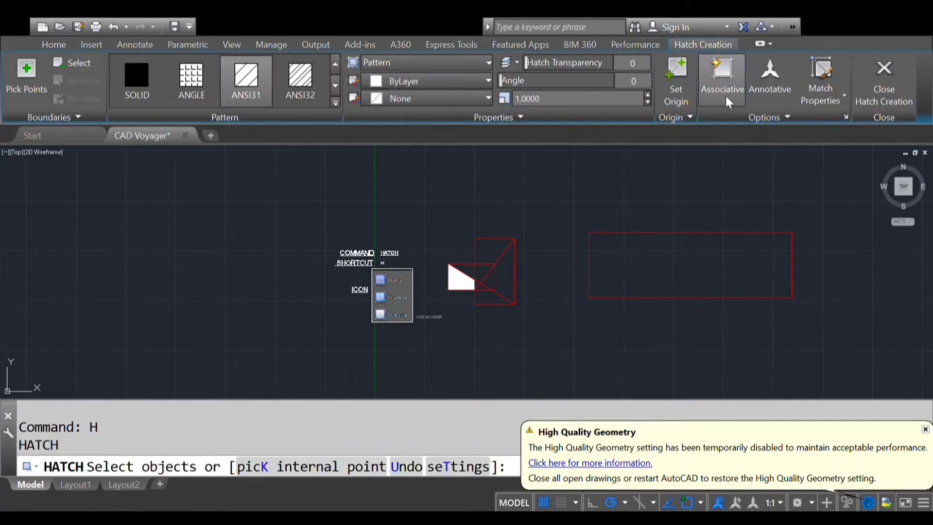
left_click(641, 233)
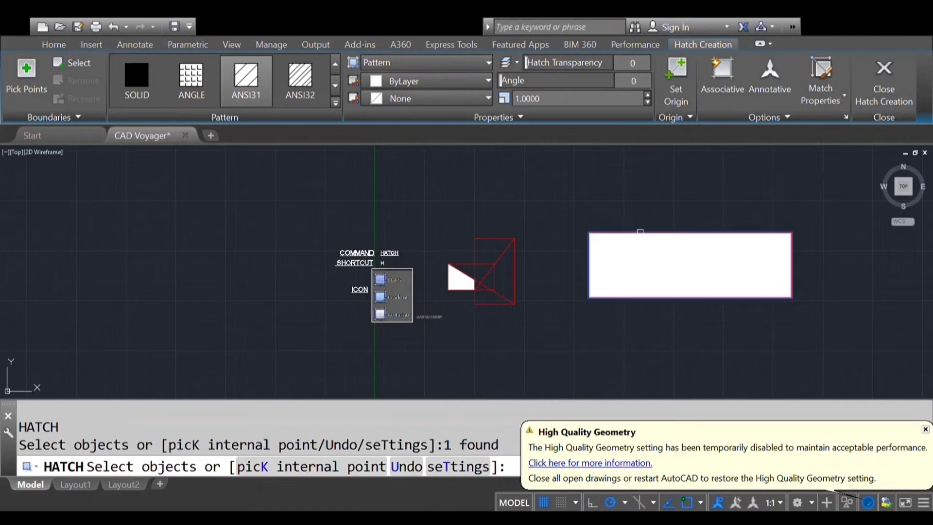
key("Return")
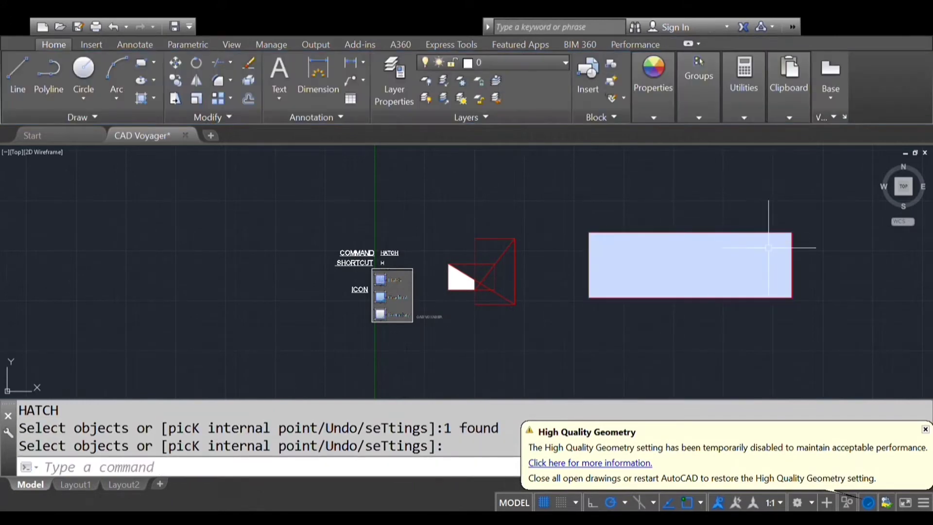
Step: Stretch the right side of the wide rectangle inward to reduce it to slightly under half its width
type("s")
key("Return")
left_click(823, 341)
left_click(714, 193)
key("Return")
left_click(758, 356)
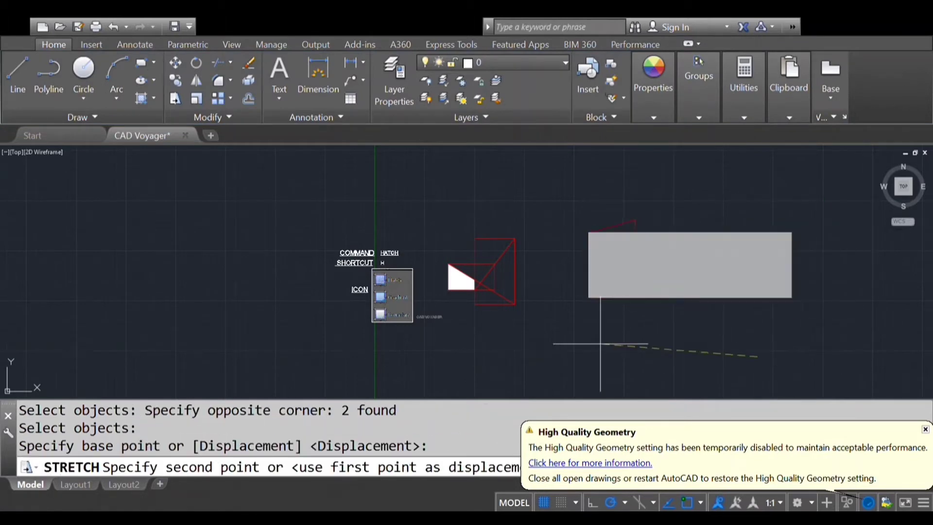
left_click(644, 356)
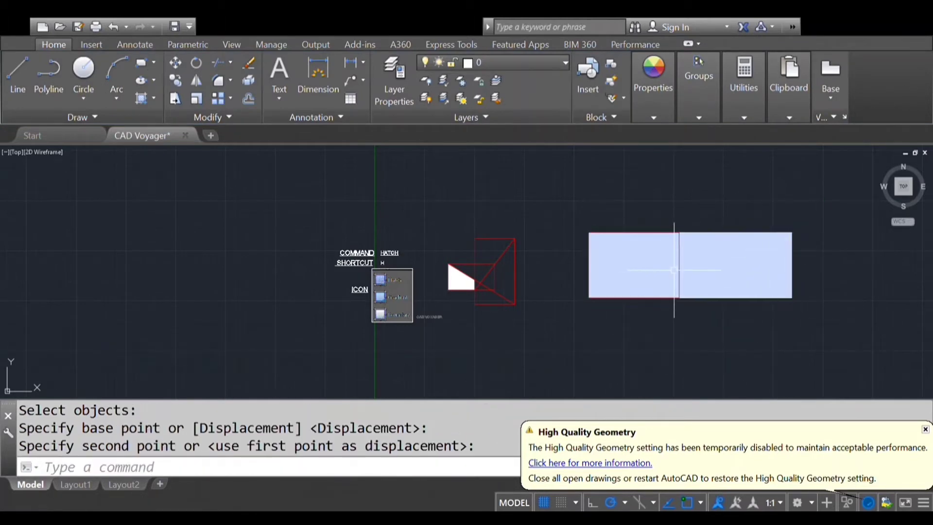
Step: Move the shortened red rectangle straight up, clear of the non-associative hatch, and clear the selection
left_click(728, 294)
type("m")
key("Return")
left_click(880, 350)
left_click(880, 263)
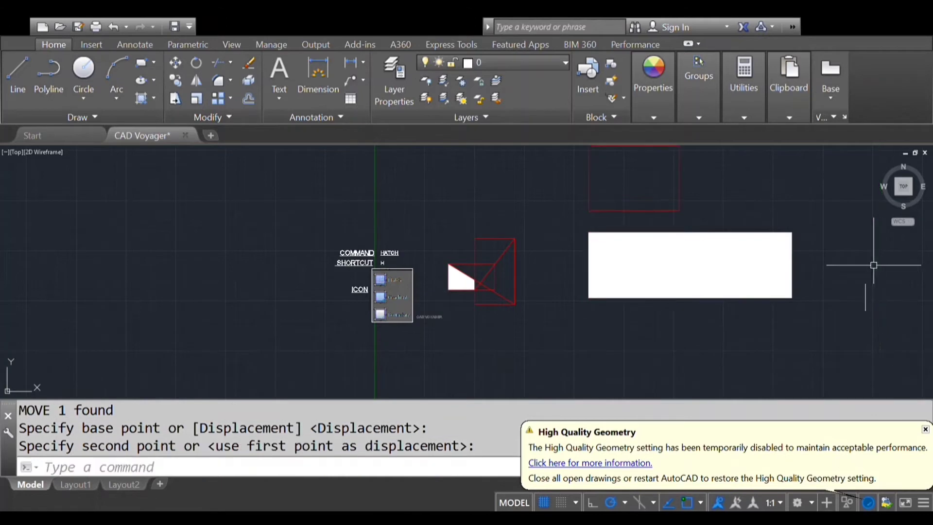
left_click(708, 186)
left_click(652, 167)
key("Escape")
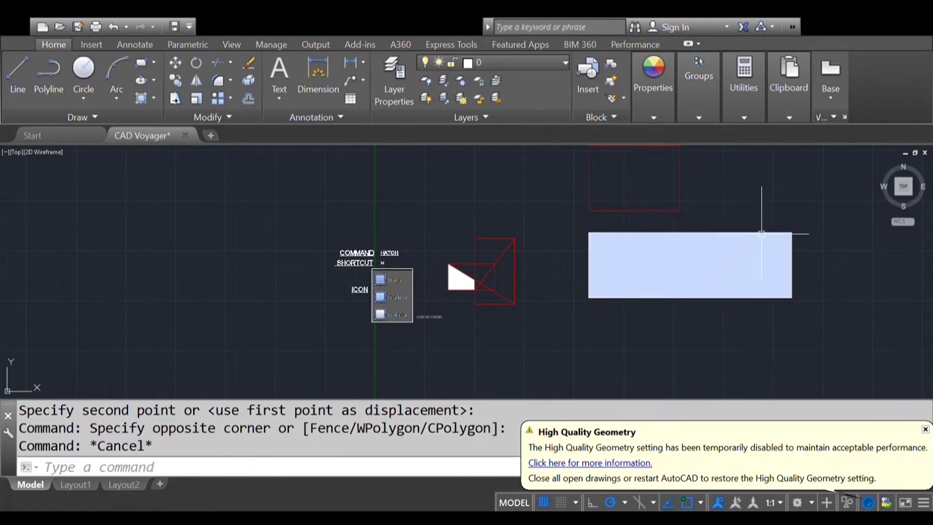
Step: Erase the non-associative hatch left below the moved rectangle
left_click(767, 209)
left_click(744, 249)
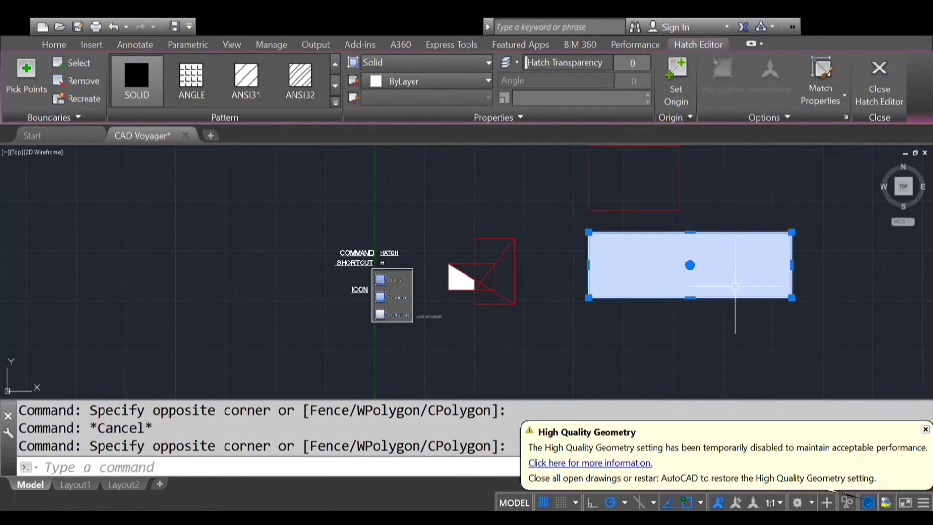
type("e")
key("Return")
Step: Move the red rectangle back down beside the overlapping shapes
left_click(708, 254)
left_click(673, 202)
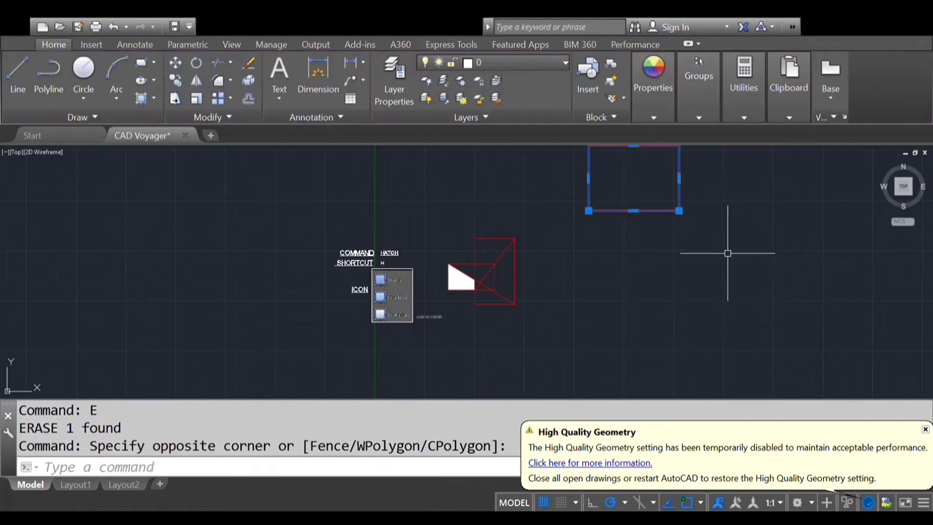
type("m")
key("Return")
left_click(739, 219)
left_click(745, 289)
Step: Start the Hatch command and open its Hatch and Gradient settings dialog
type("h")
key("Return")
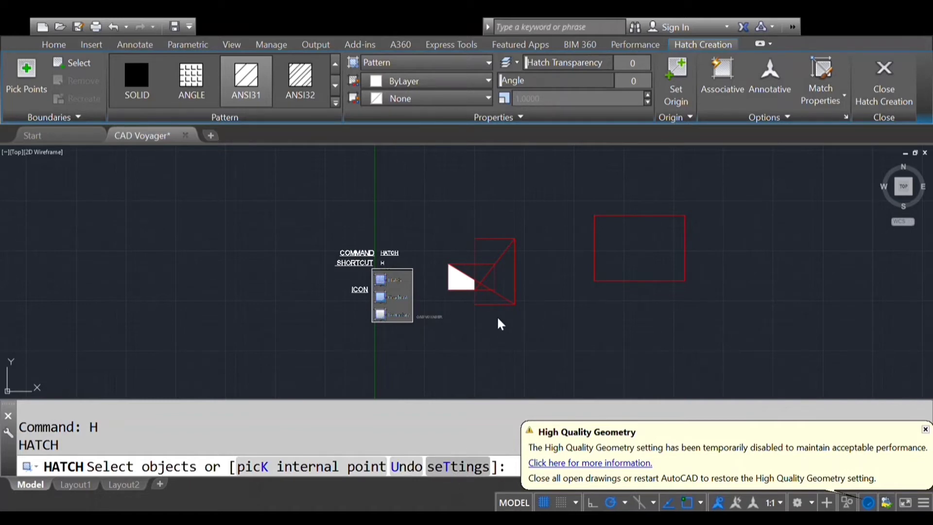
type("T")
key("Return")
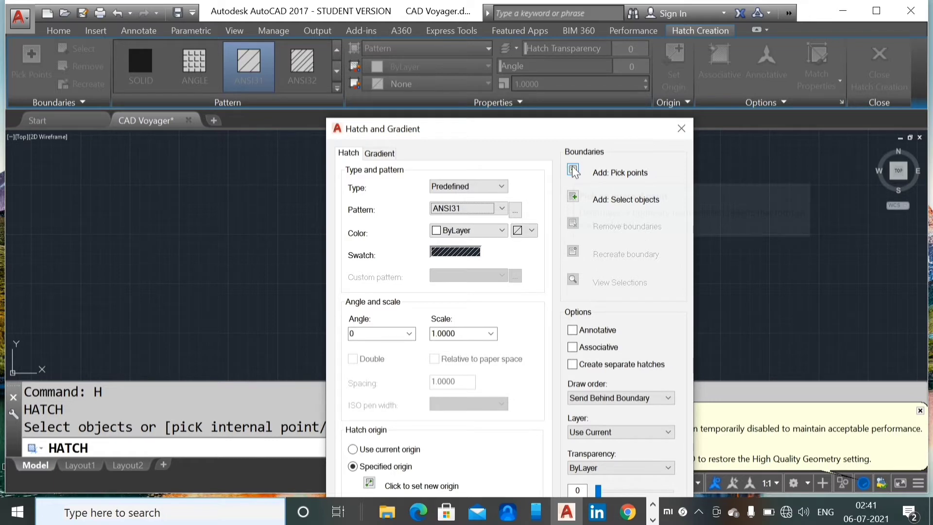
Step: Enable Associative and Create separate hatches for the hatch, leaving Annotative off
left_click(573, 197)
left_click(582, 348)
left_click(592, 332)
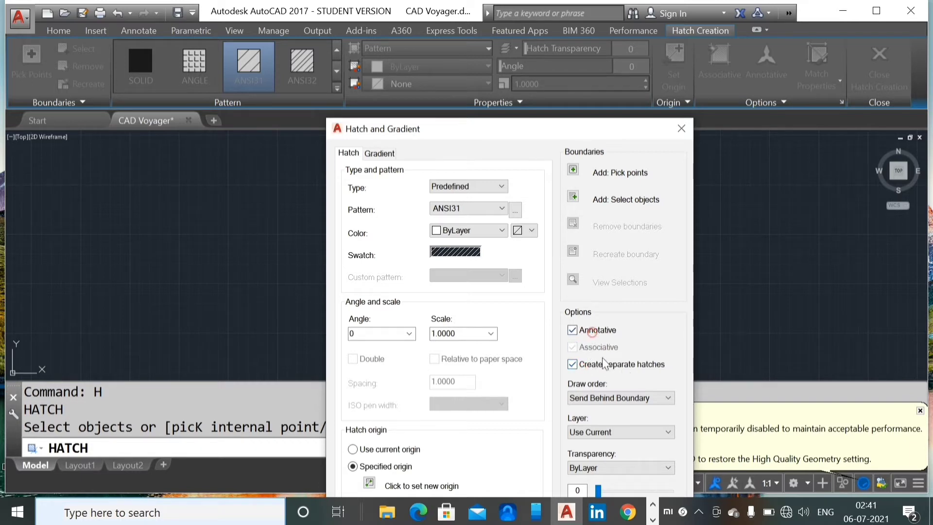
left_click(591, 331)
Step: Set the hatch draw order to Send to Back and keep the transparency at ByLayer
scroll(633, 398, "down", 1)
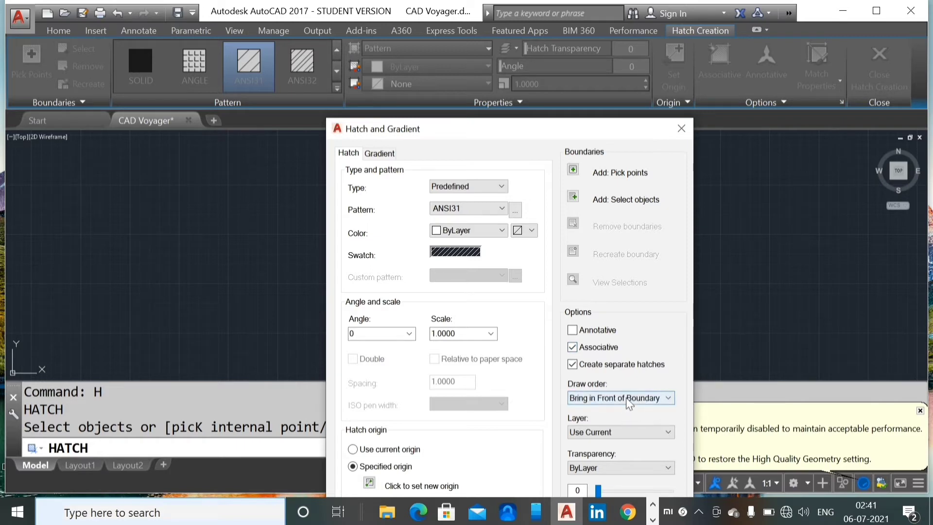
scroll(628, 401, "down", 1)
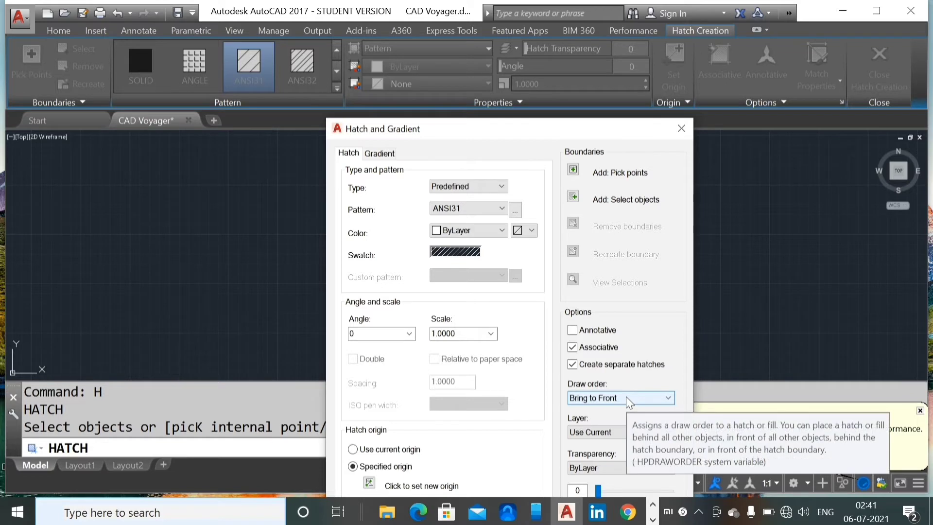
scroll(626, 397, "down", 1)
scroll(627, 397, "up", 1)
scroll(628, 395, "down", 3)
scroll(628, 395, "up", 1)
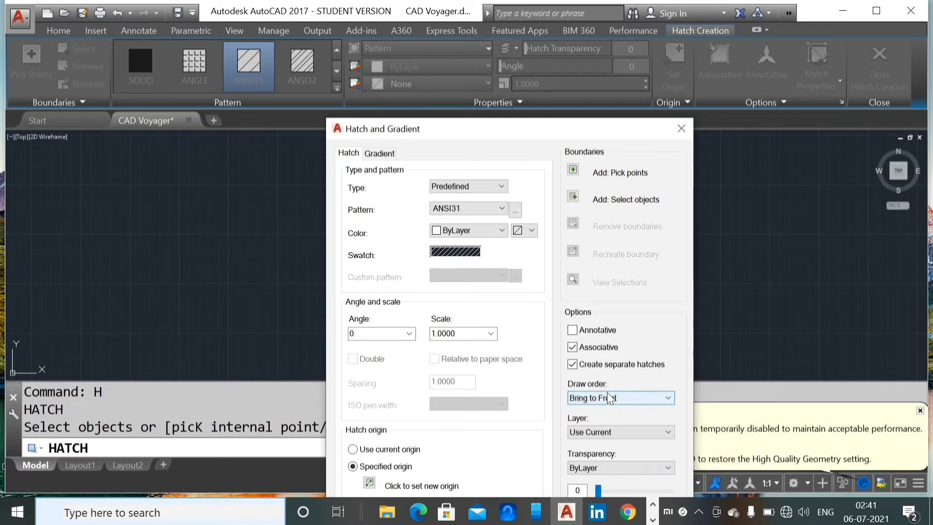
scroll(609, 397, "up", 1)
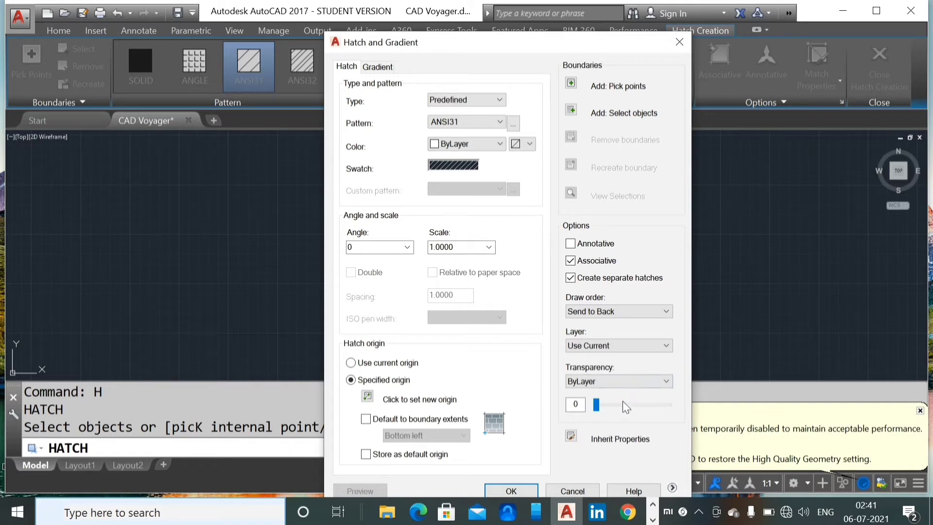
left_click(625, 383)
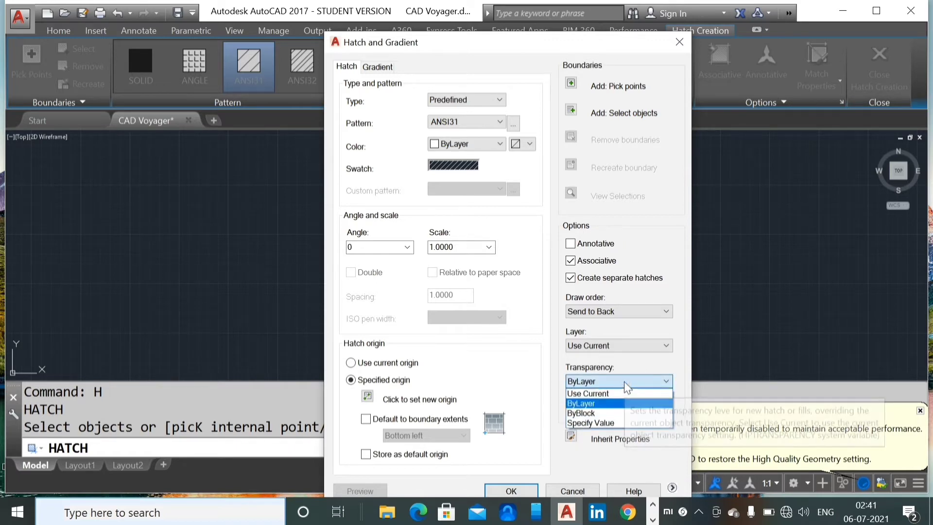
left_click(625, 382)
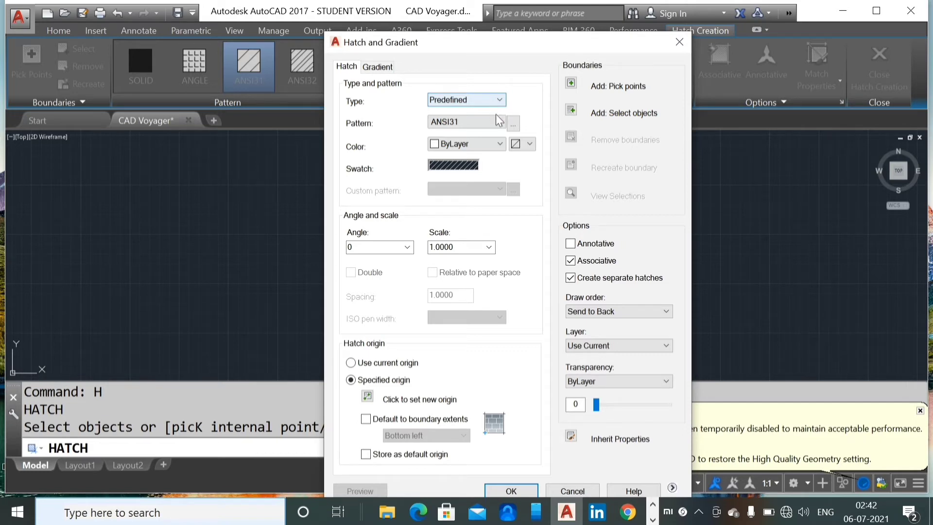
Step: Browse the ISO, Other Predefined, Custom and ANSI hatch patterns in the palette, keeping ANSI31 as the pattern
left_click(462, 164)
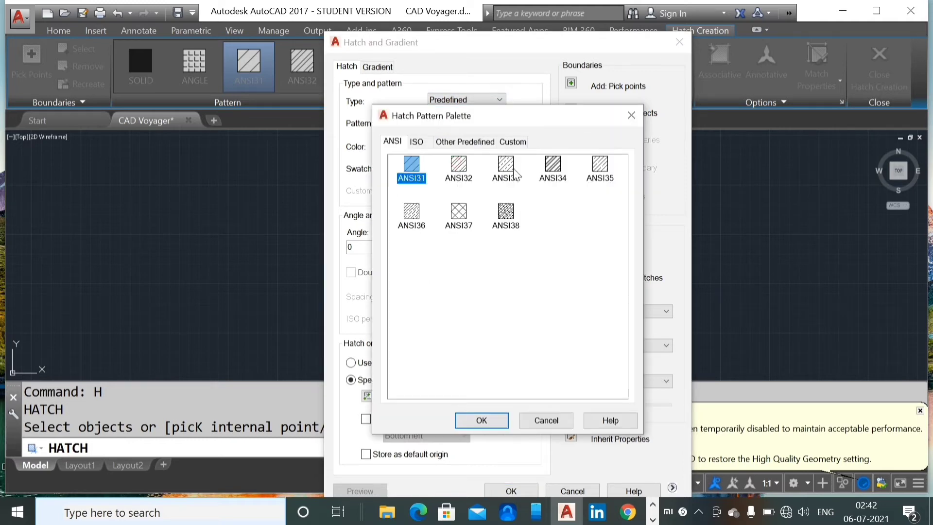
left_click(428, 142)
left_click(477, 141)
left_click(518, 142)
left_click(479, 142)
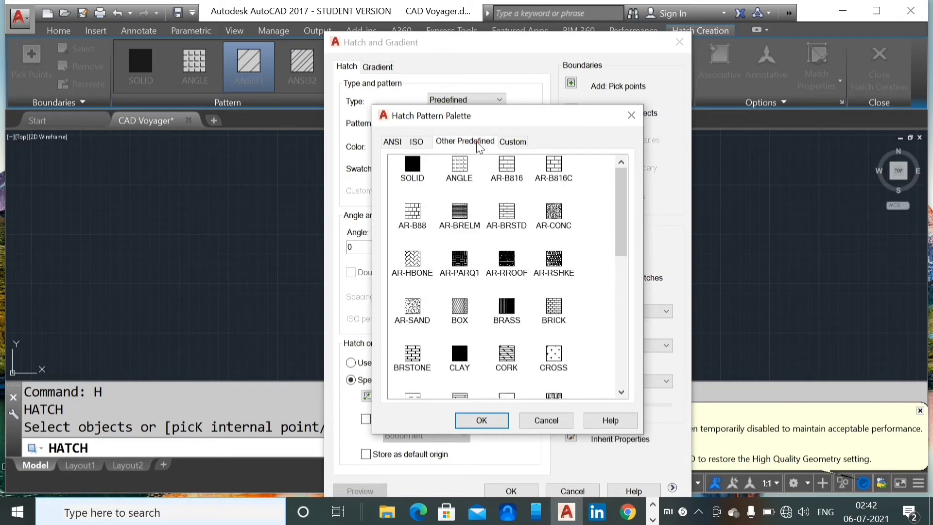
scroll(482, 144, "down", 5)
scroll(481, 145, "up", 5)
left_click(393, 142)
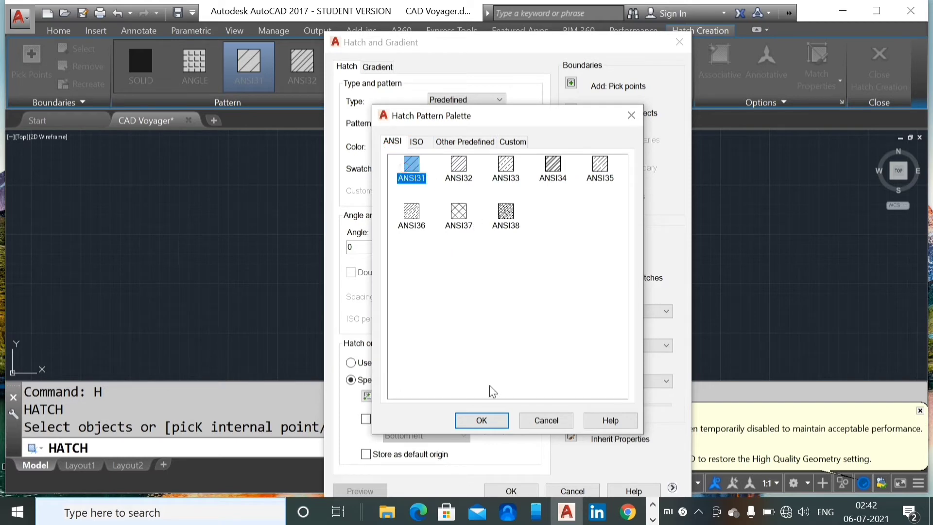
left_click(490, 424)
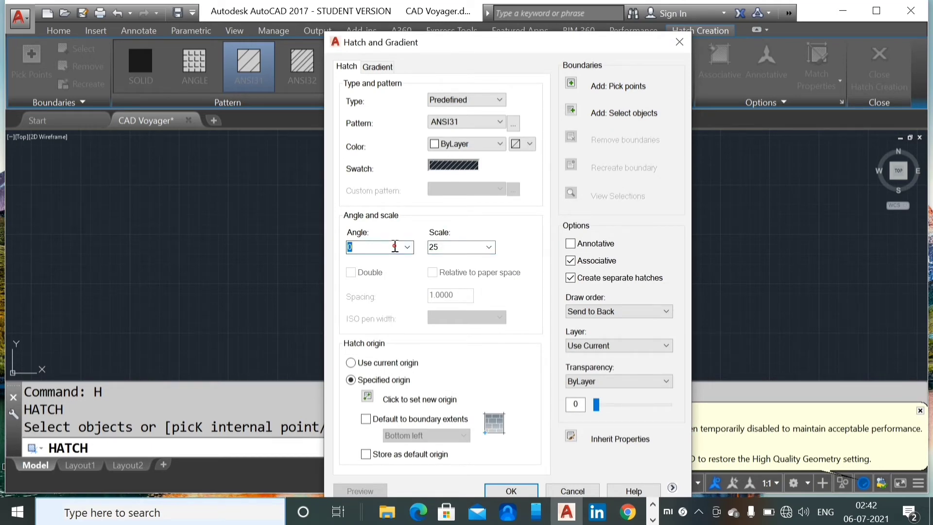
Step: Set the hatch scale to 25 and the hatch angle to 60
double_click(395, 247)
type("45")
double_click(459, 248)
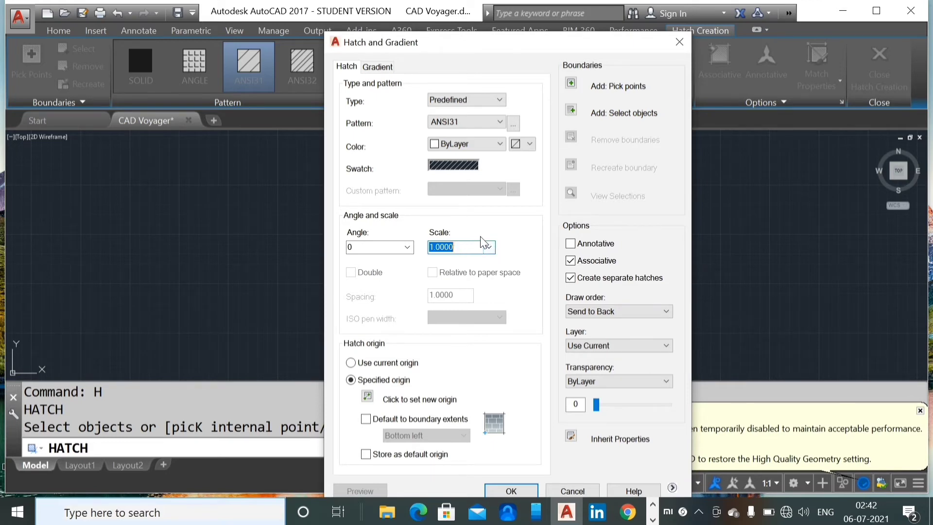
type("25")
double_click(408, 248)
type("60")
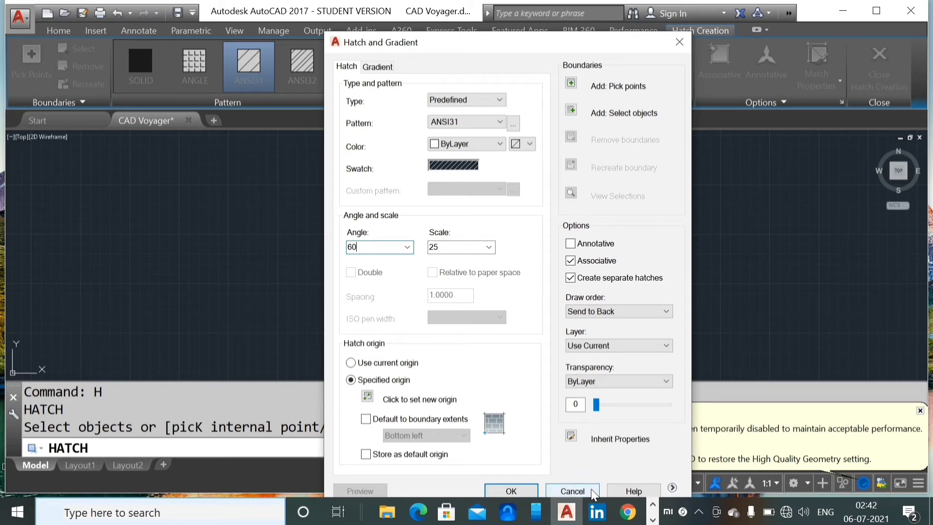
Step: Expand the extra hatch options, set the island display style to Outer, and accept the hatch settings
left_click(672, 488)
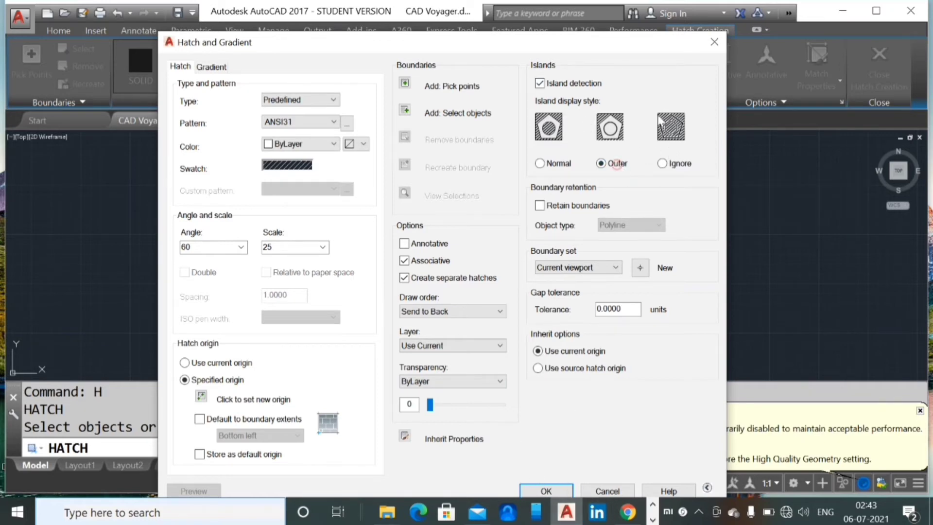
left_click(558, 164)
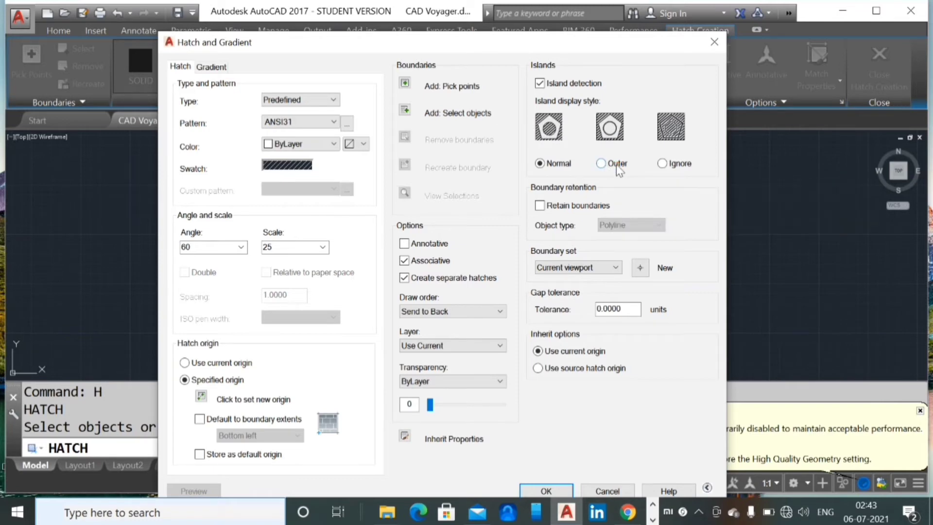
left_click(616, 164)
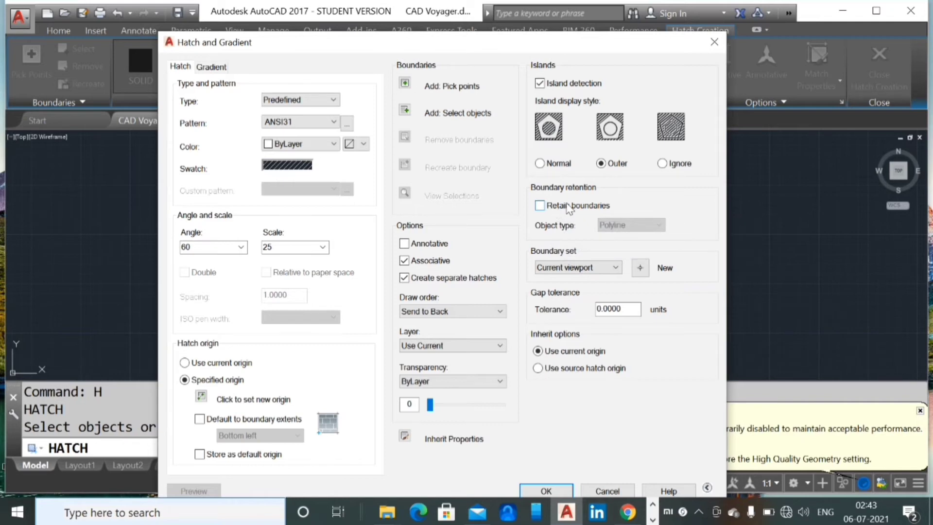
left_click(658, 226)
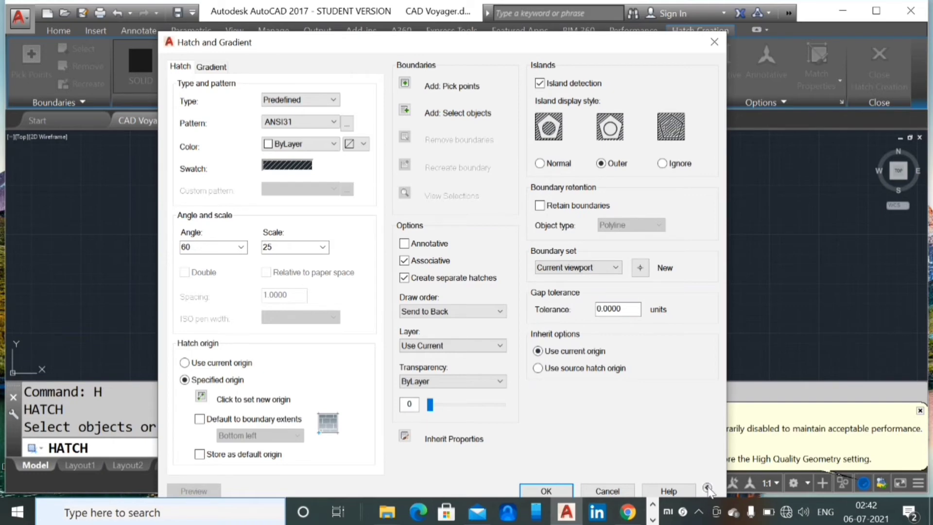
left_click(564, 488)
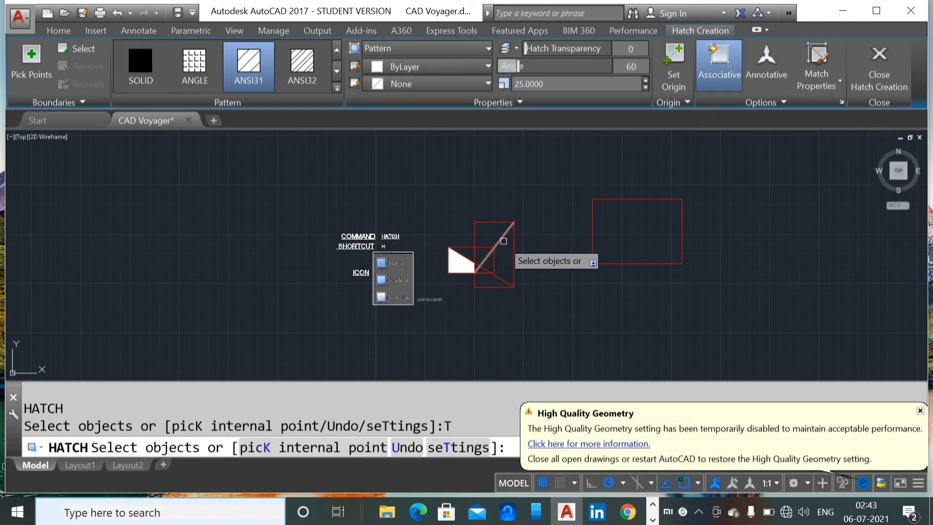
Step: Hatch the tall rectangle of the overlapping shapes and the separate large rectangle in one Hatch command
left_click(501, 222)
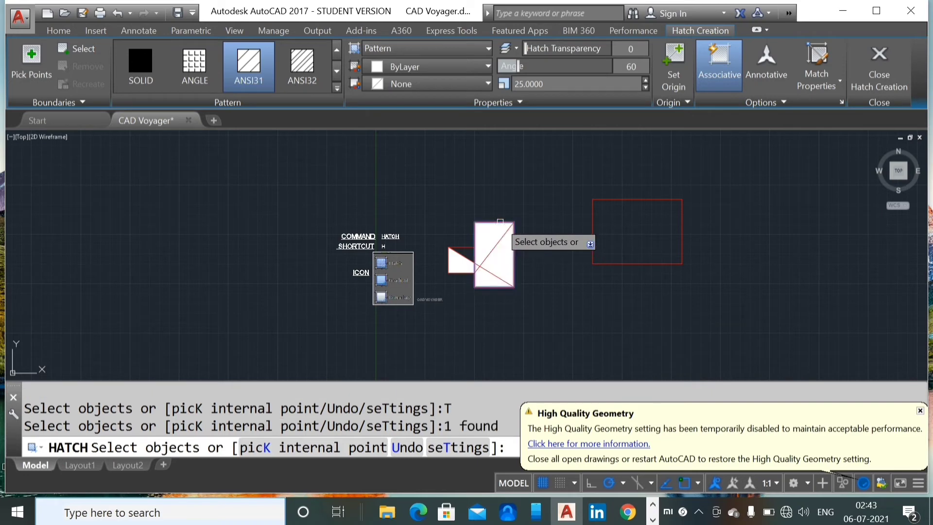
left_click(650, 200)
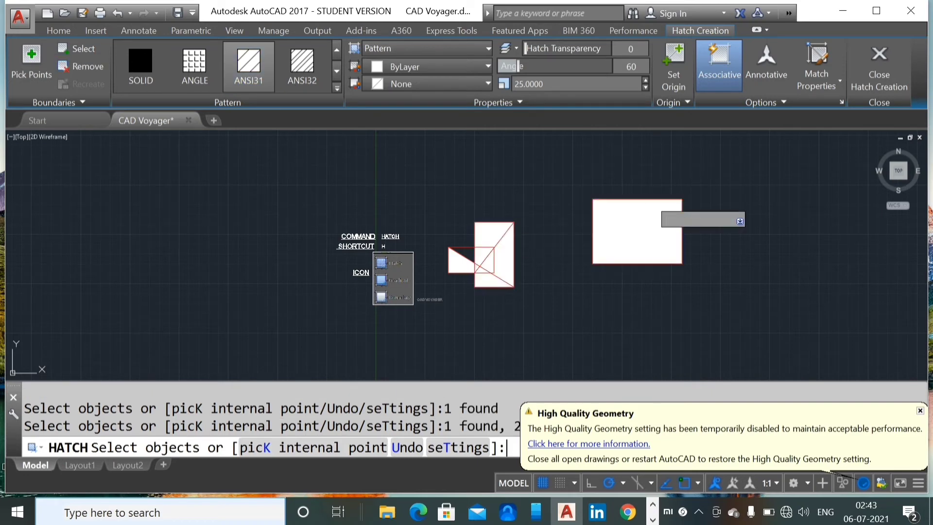
key("Return")
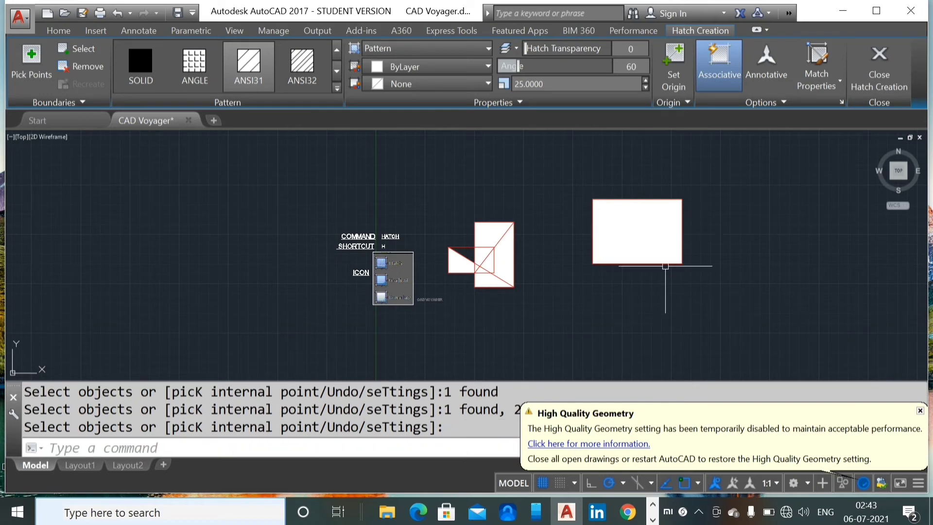
Step: Select the separate hatches in the large rectangle and the tall rectangle and erase both
left_click(631, 233)
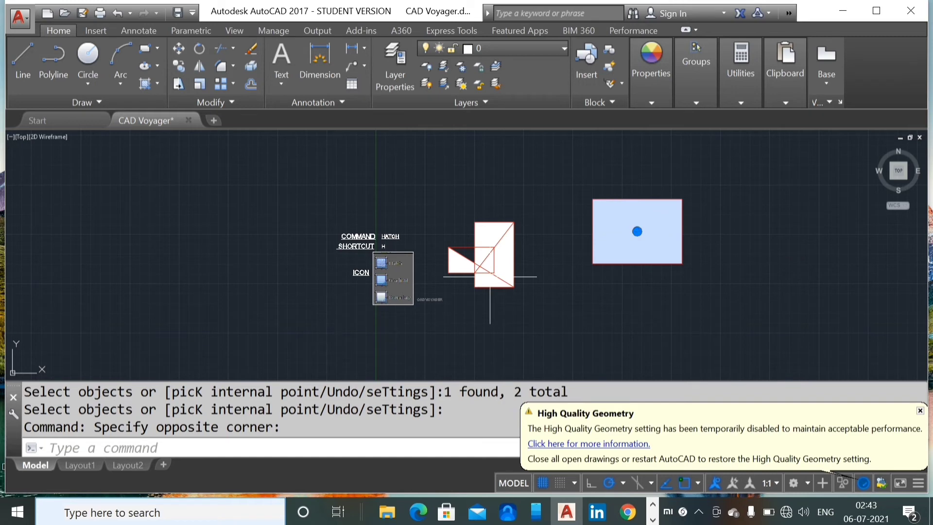
left_click(480, 227)
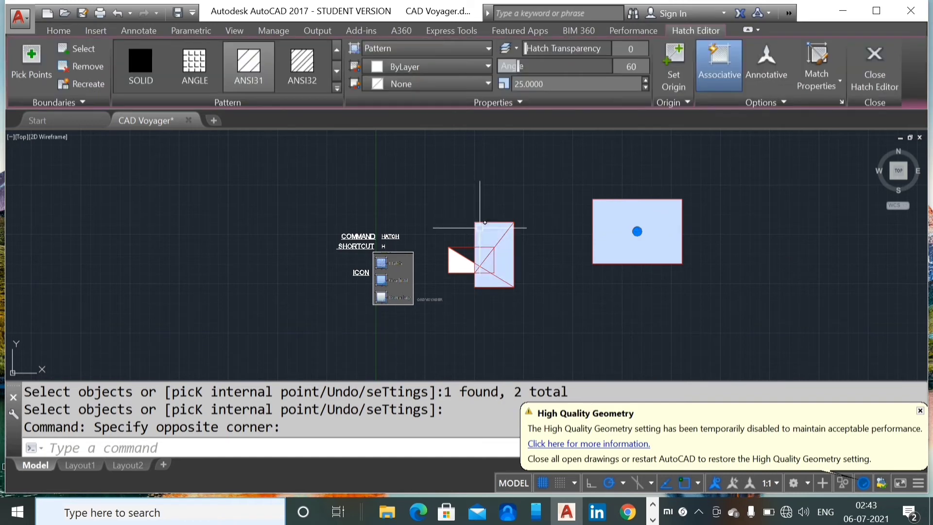
left_click(480, 228)
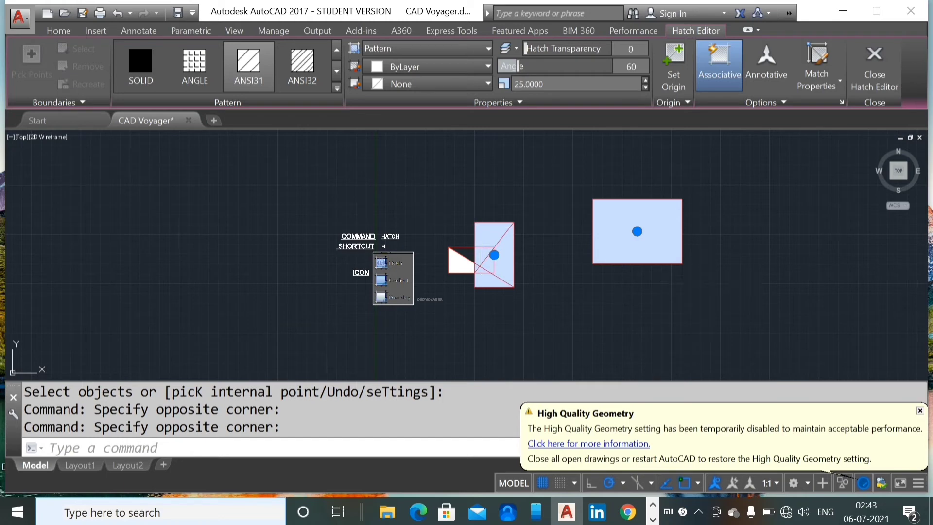
key("Delete")
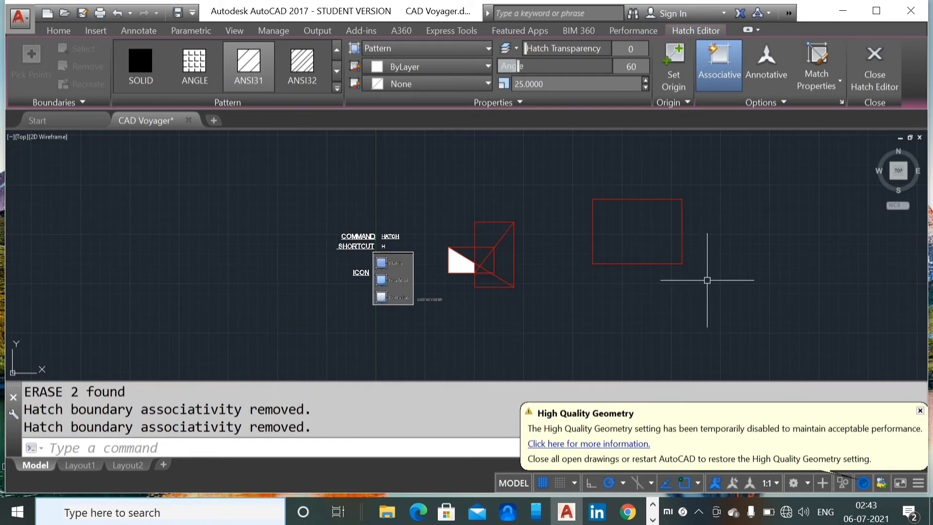
Step: Restart the Hatch command, collapse the extra options in its settings, turn off Create separate hatches, and accept
type("h")
key("Return")
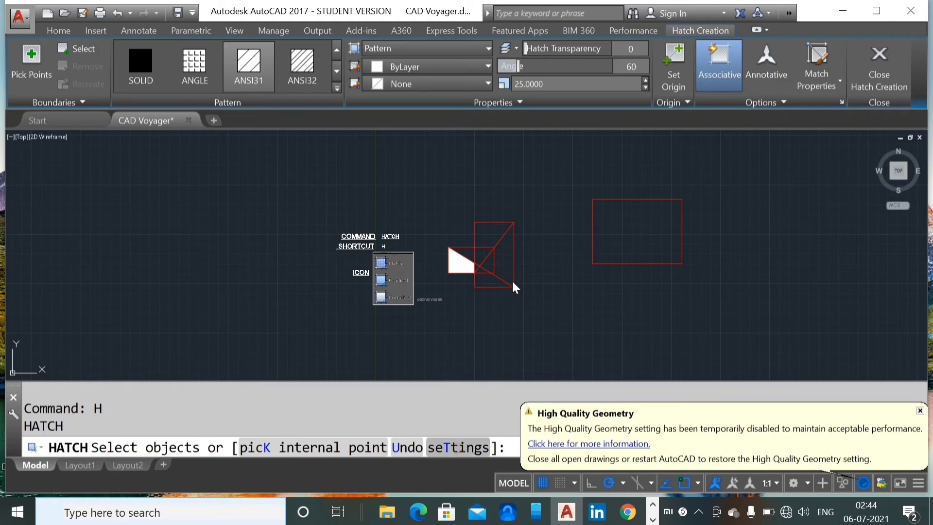
type("t")
key("Return")
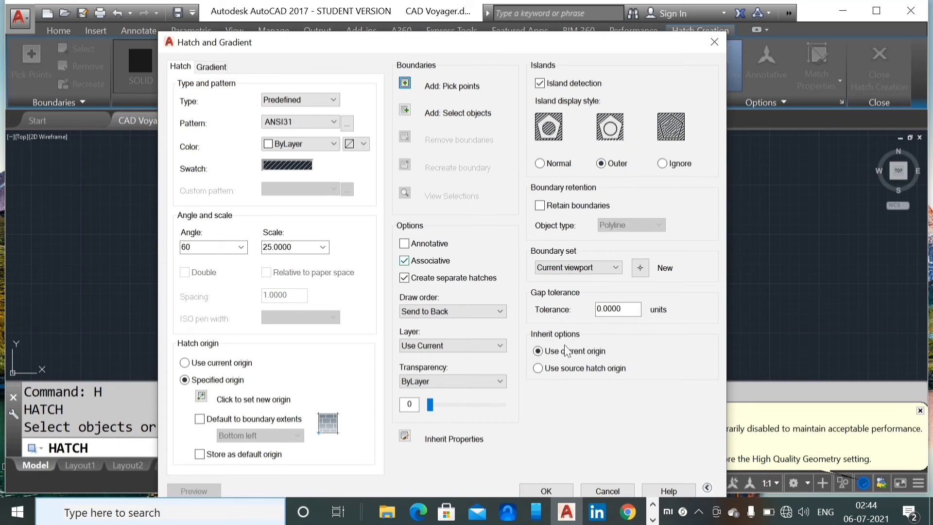
left_click(708, 487)
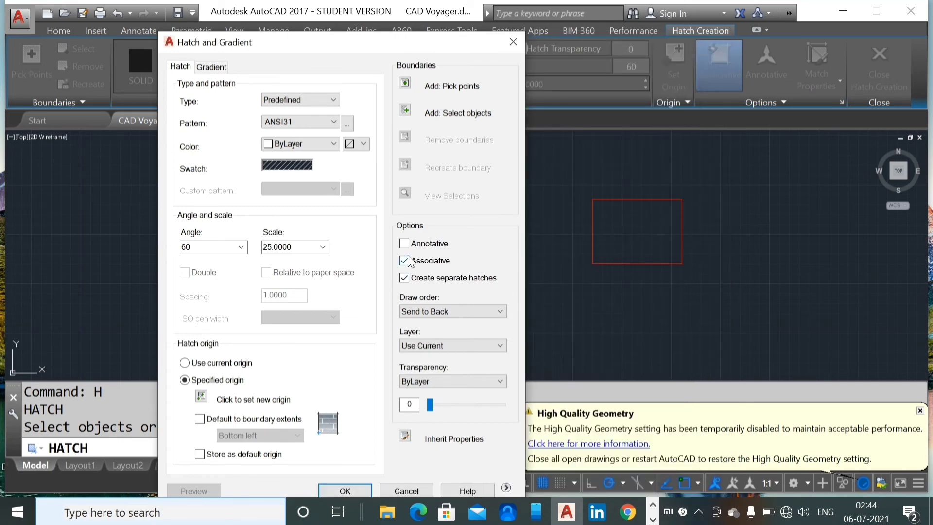
left_click(403, 277)
left_click(360, 491)
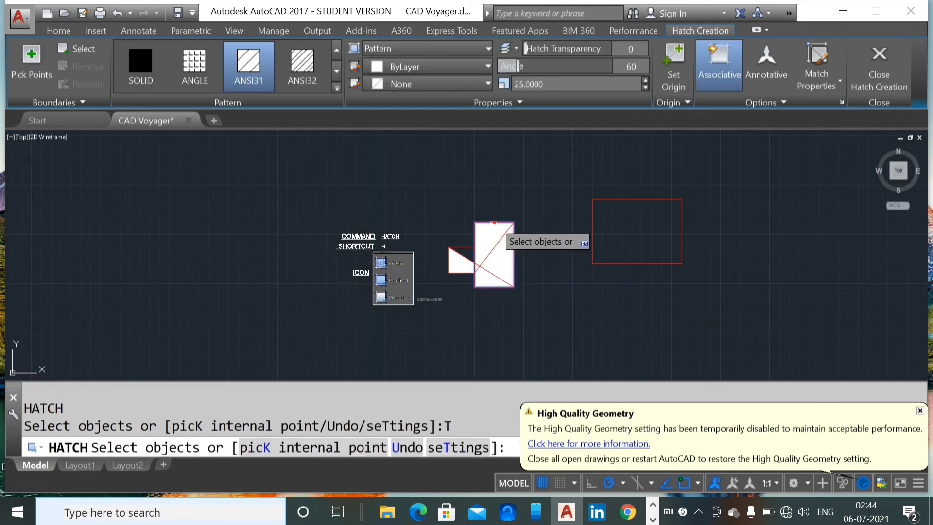
Step: Apply one combined hatch to the tall rectangle and the large rectangle
left_click(494, 223)
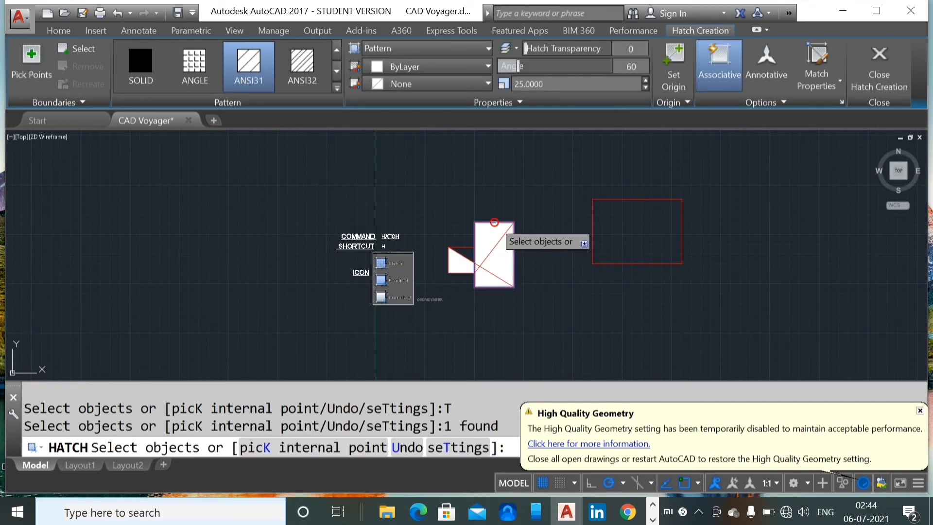
left_click(670, 200)
key("Return")
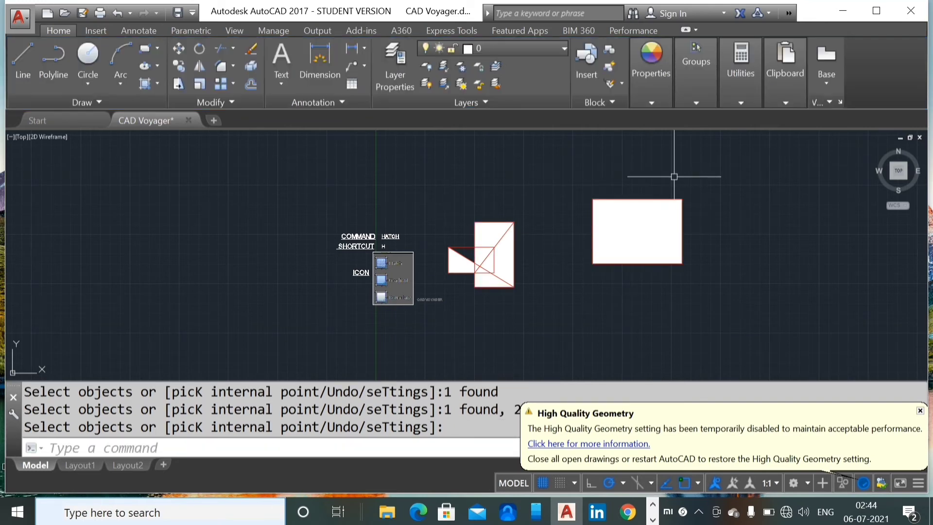
Step: Select the combined hatch spanning both rectangles and erase it
left_click(579, 243)
left_click(626, 220)
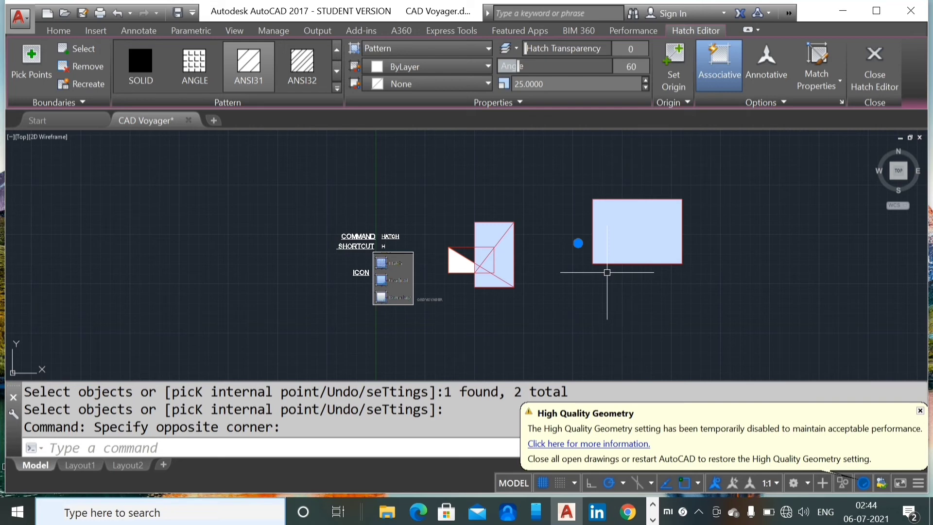
type("e")
key("Return")
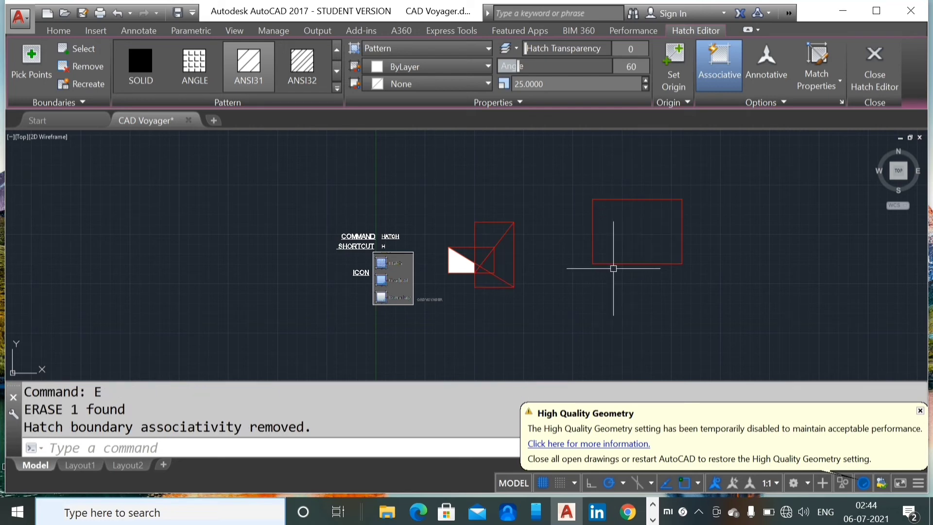
key("Escape")
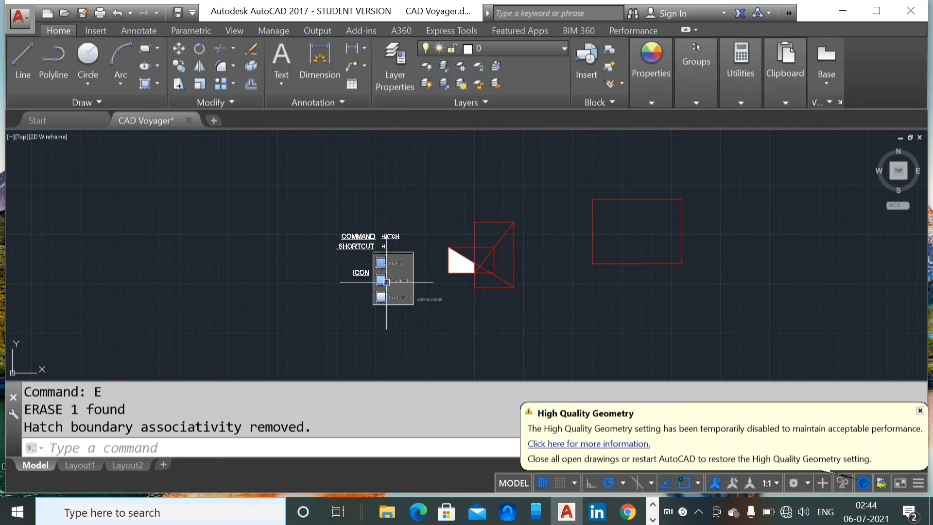
scroll(369, 285, "up", 2)
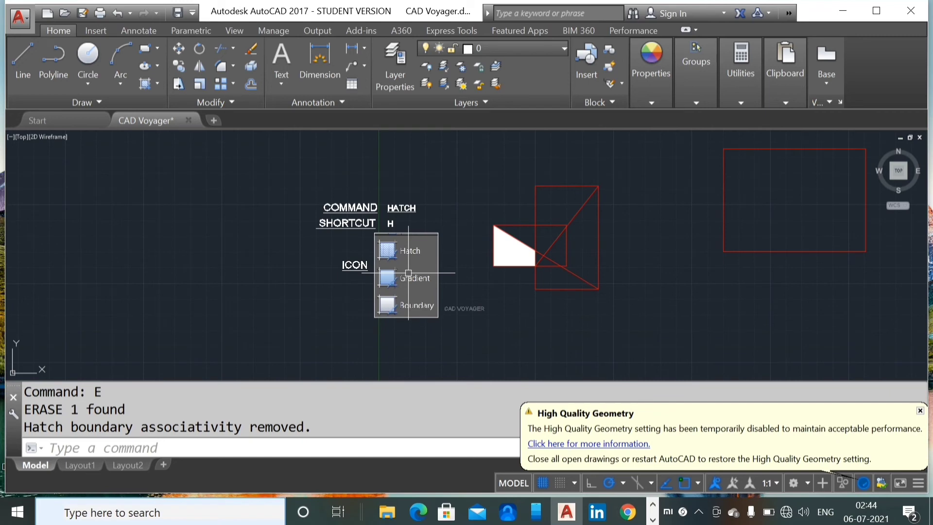
Step: Start the Gradient command and open its Hatch and Gradient settings
type("GR")
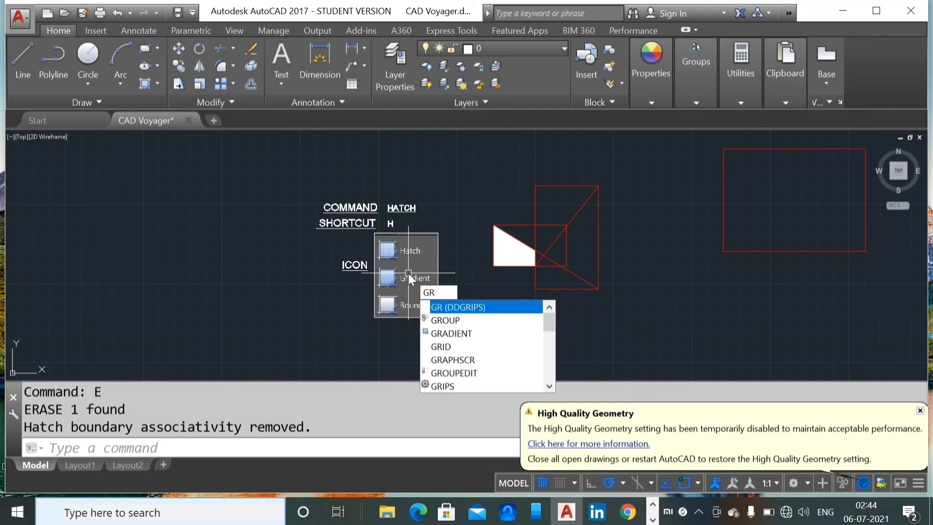
type("A")
key("Return")
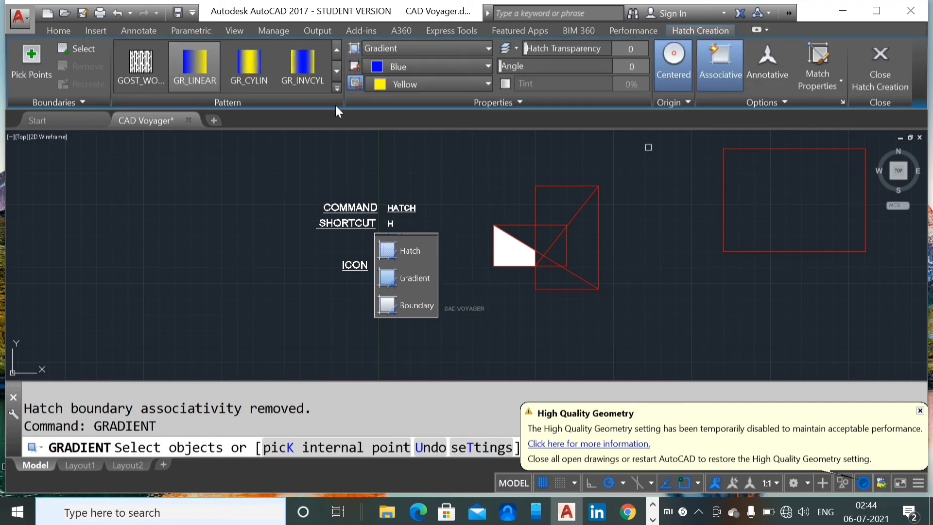
left_click(461, 448)
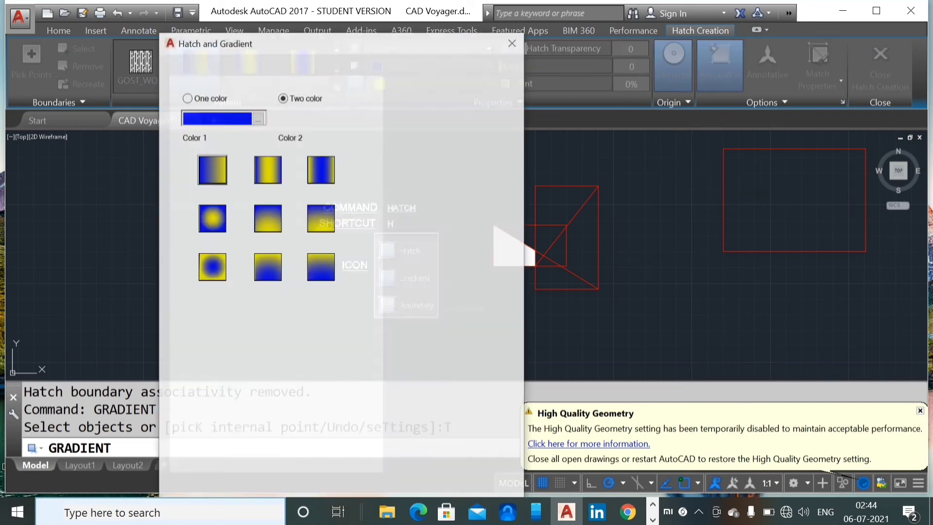
left_click(481, 448)
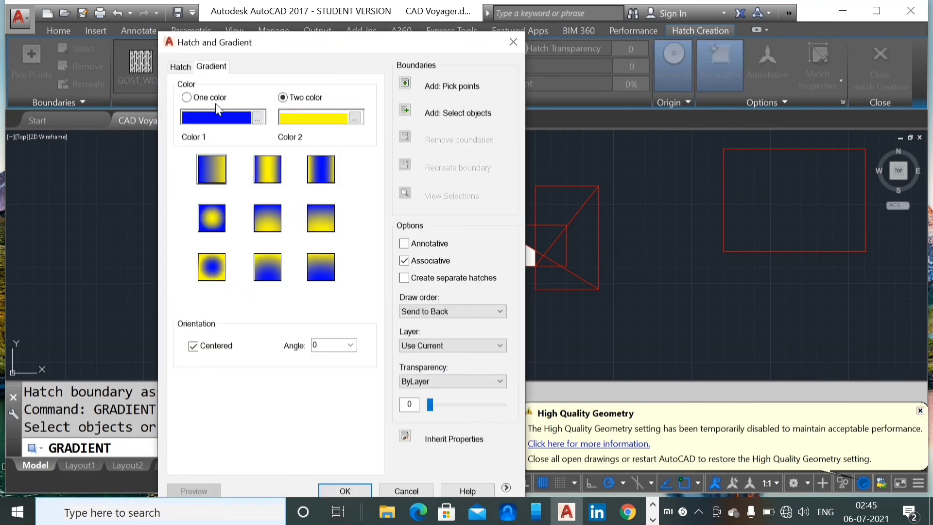
Step: Browse the hatch pattern palette and choose the SOLID pattern from the other predefined patterns
left_click(181, 67)
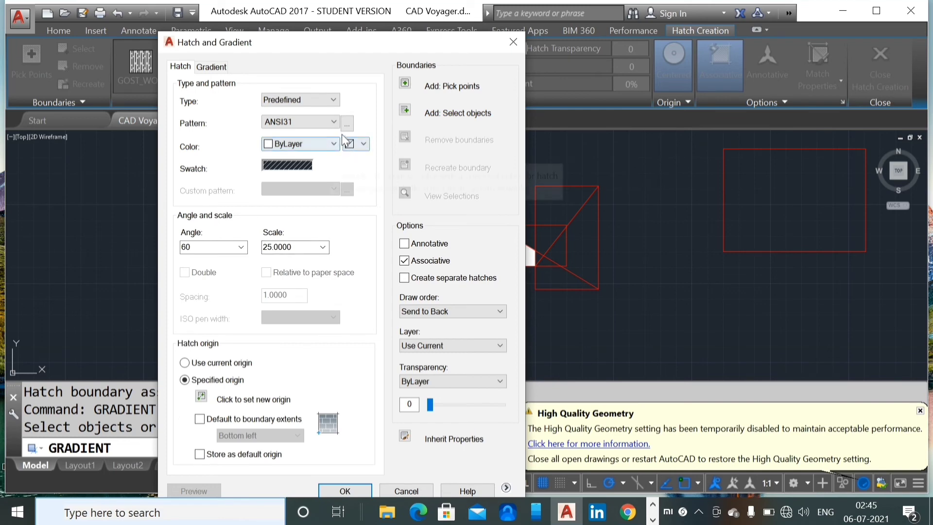
left_click(311, 144)
left_click(334, 122)
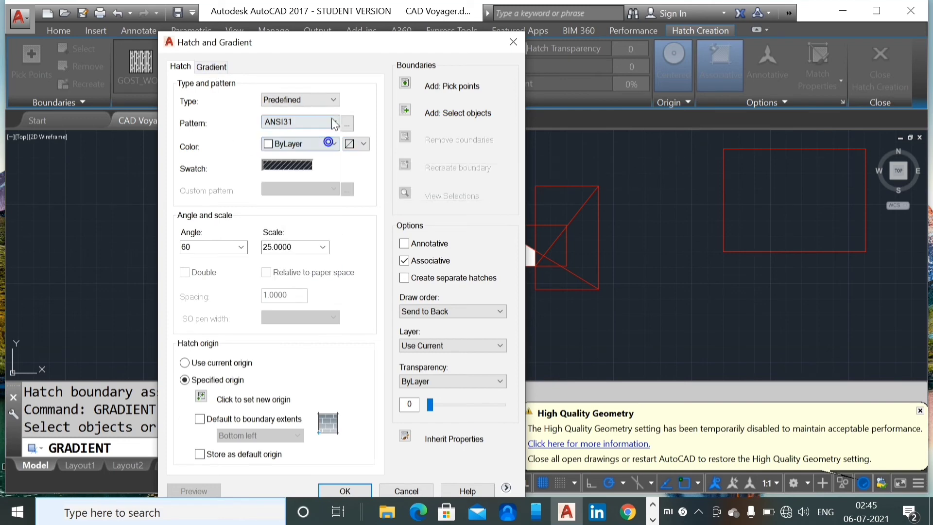
left_click(333, 122)
left_click(347, 123)
left_click(347, 123)
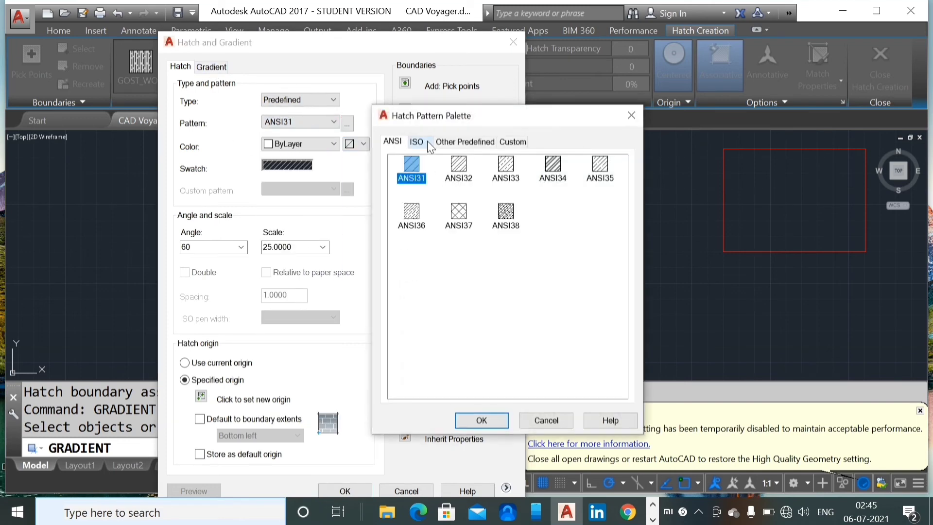
left_click(488, 141)
left_click(417, 141)
left_click(465, 142)
left_click(413, 168)
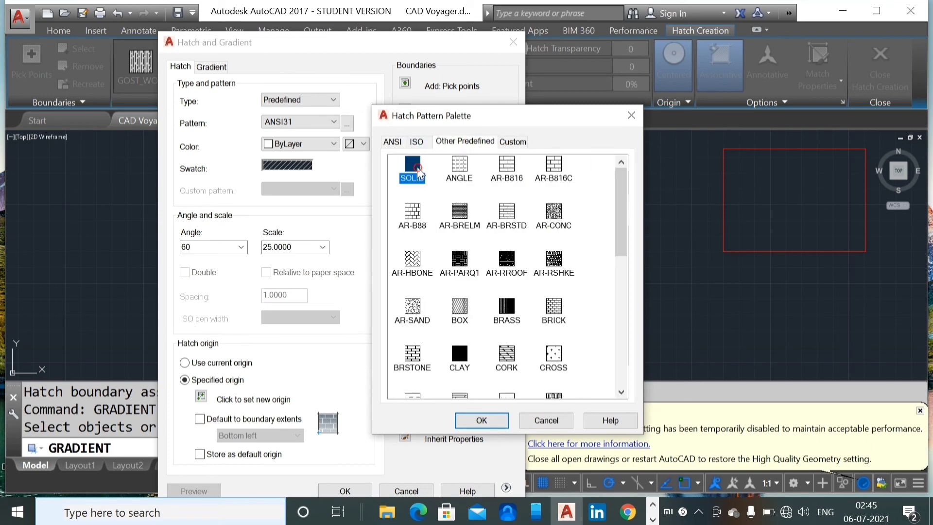
left_click(488, 422)
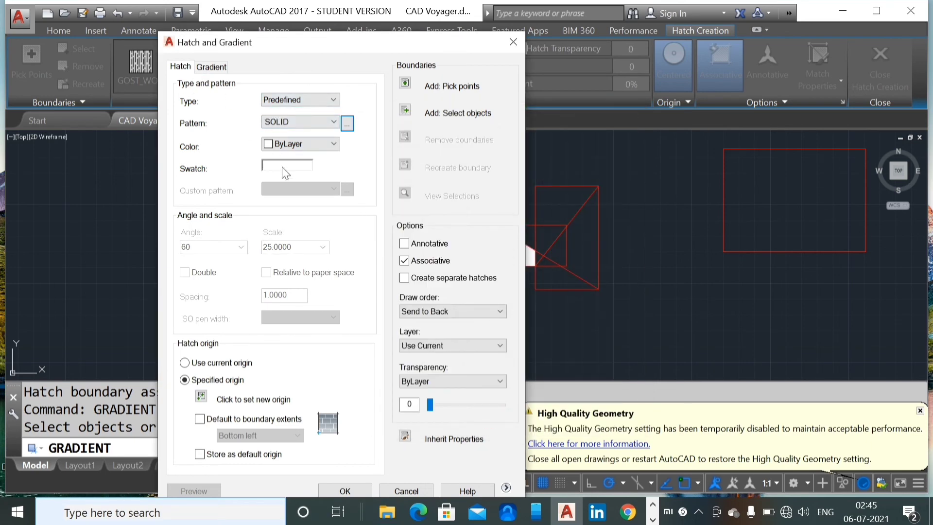
left_click(287, 166)
left_click(629, 117)
Step: Set up a two-color gradient with green color 84 as Color 2, and accept the settings
left_click(214, 67)
left_click(206, 97)
left_click(303, 98)
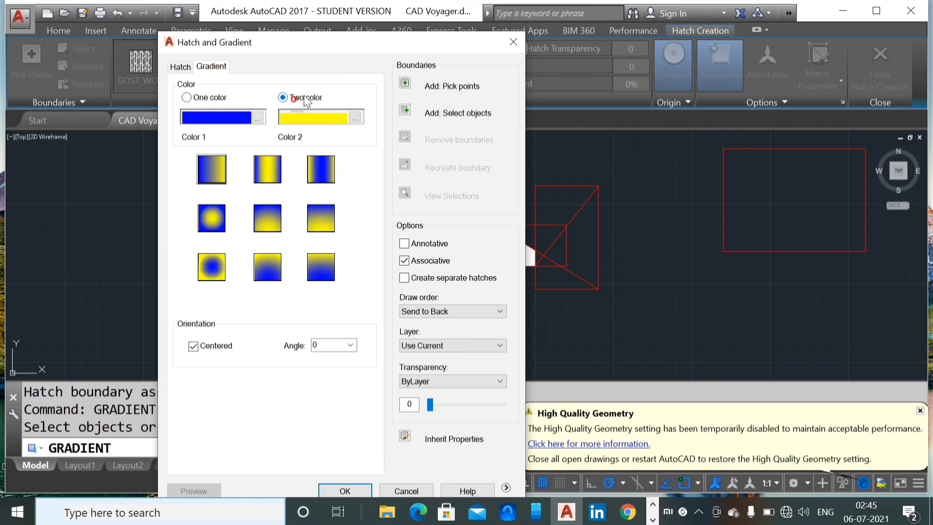
left_click(355, 118)
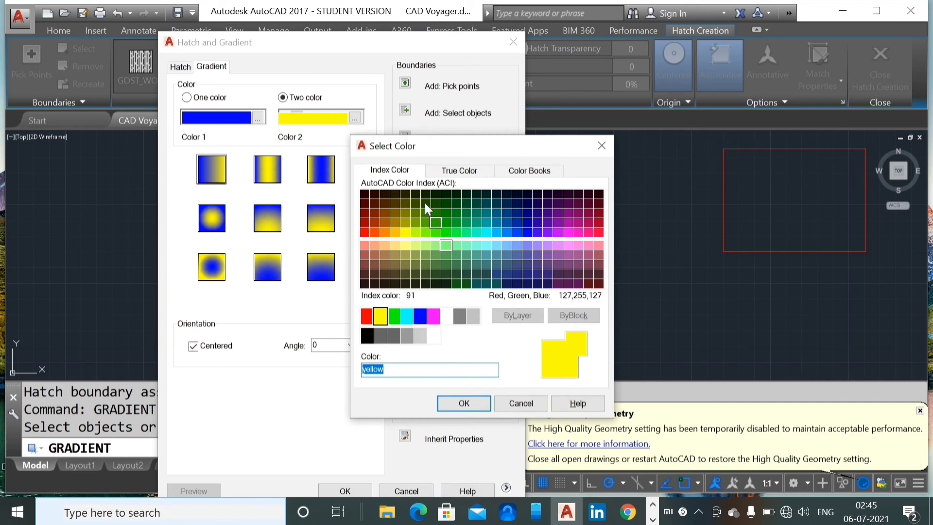
left_click(437, 214)
left_click(466, 404)
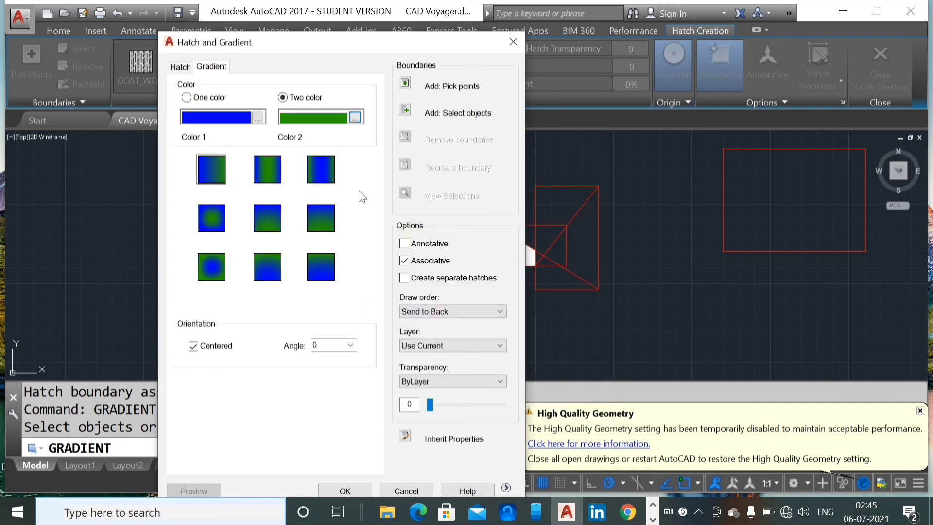
left_click(351, 345)
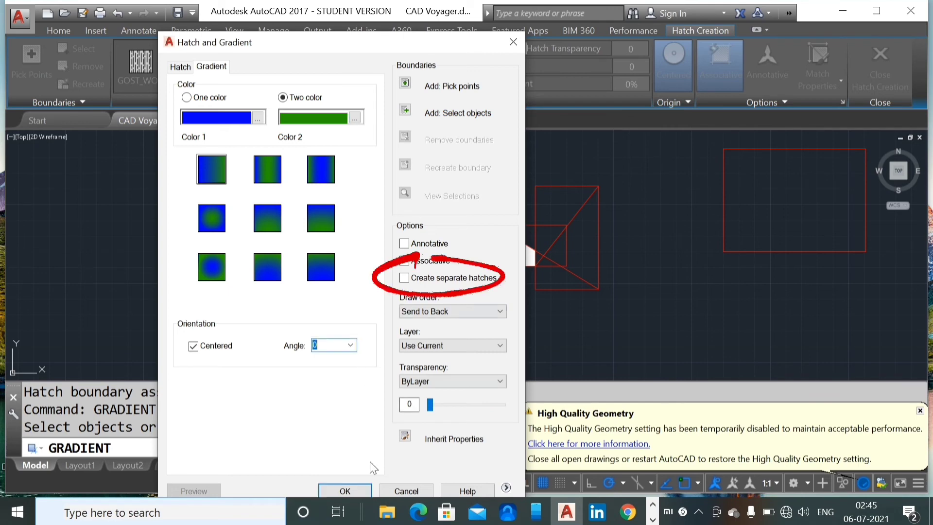
left_click(363, 488)
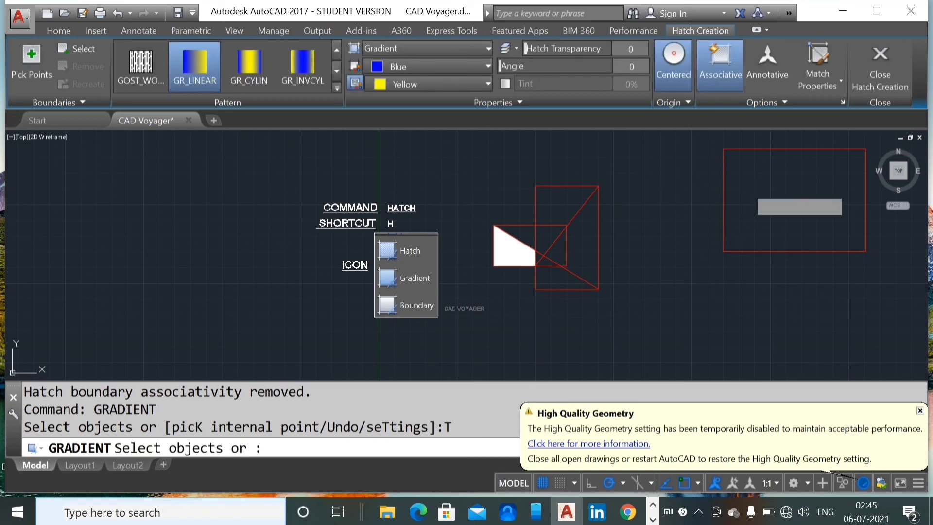
Step: Apply one combined blue-green gradient to the large rectangle and the tall rectangle
left_click(723, 196)
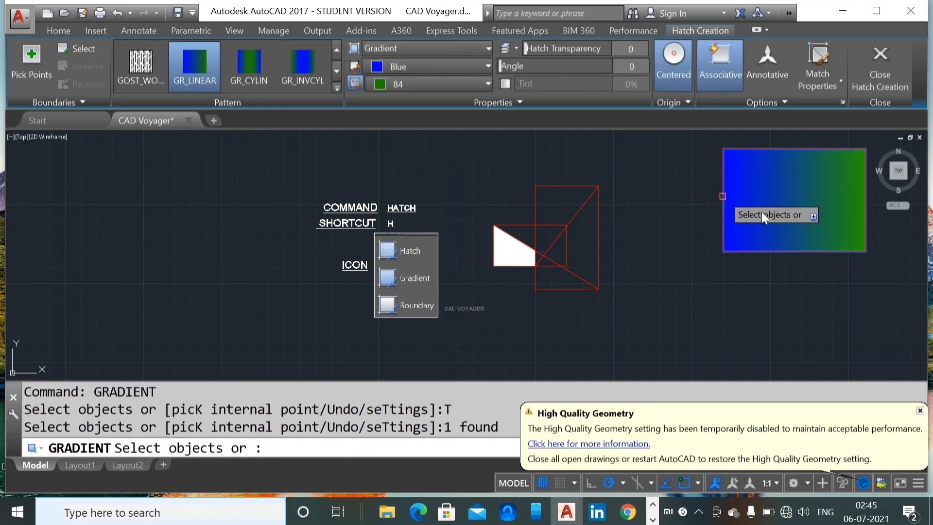
left_click(576, 186)
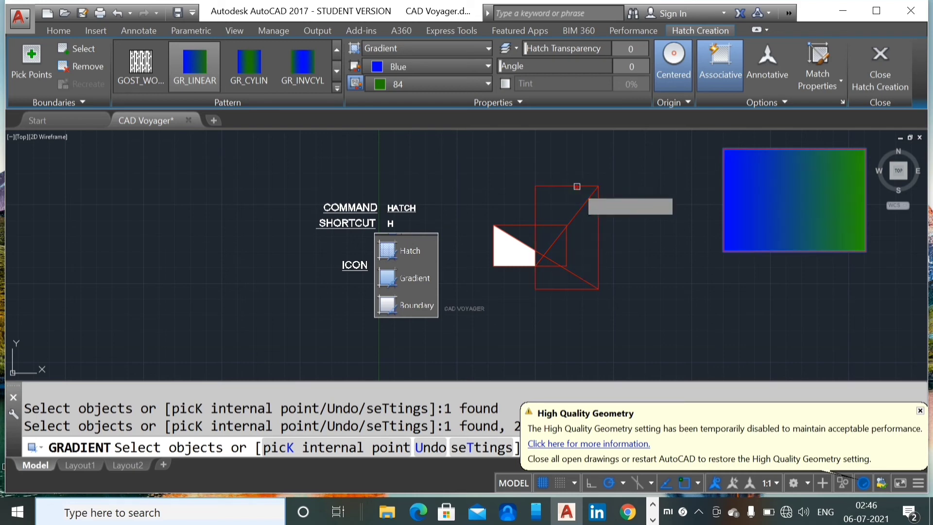
key("Return")
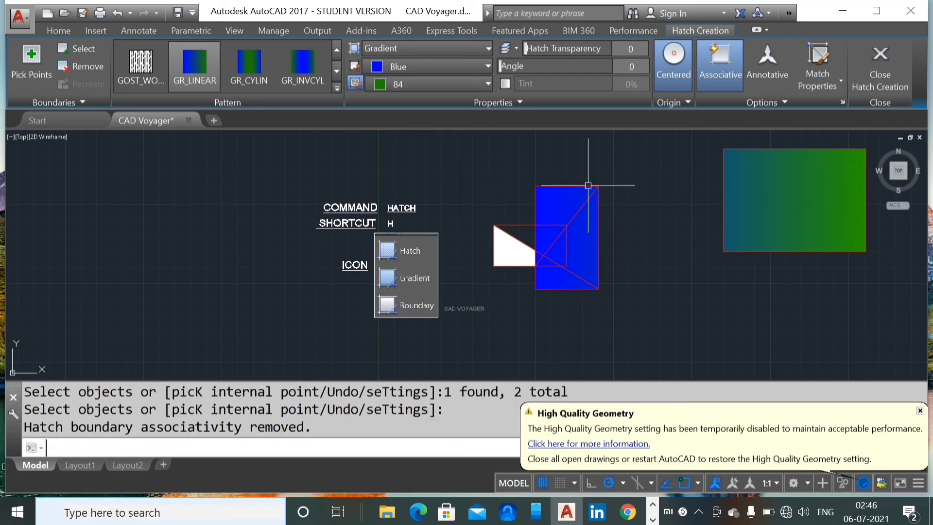
Step: Select the combined gradient spanning both rectangles and erase it
left_click(701, 219)
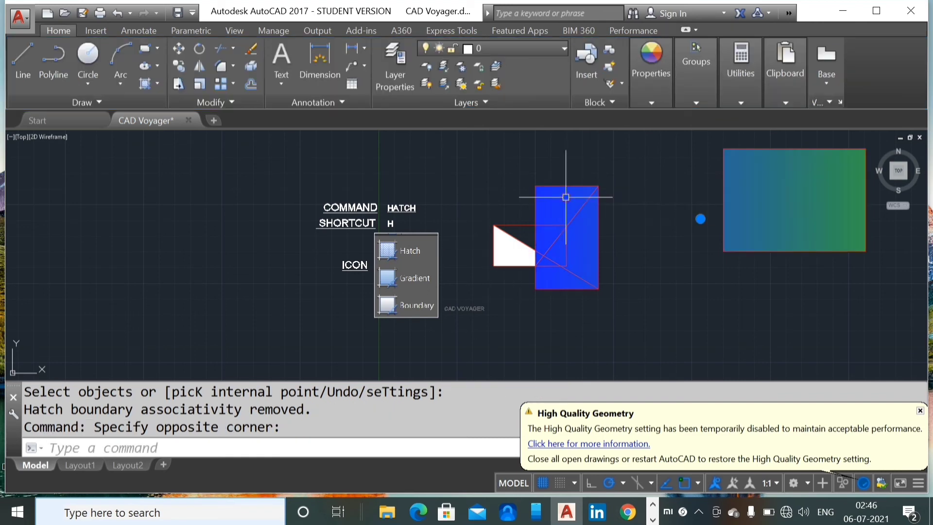
left_click(566, 197)
type("E")
key("Return")
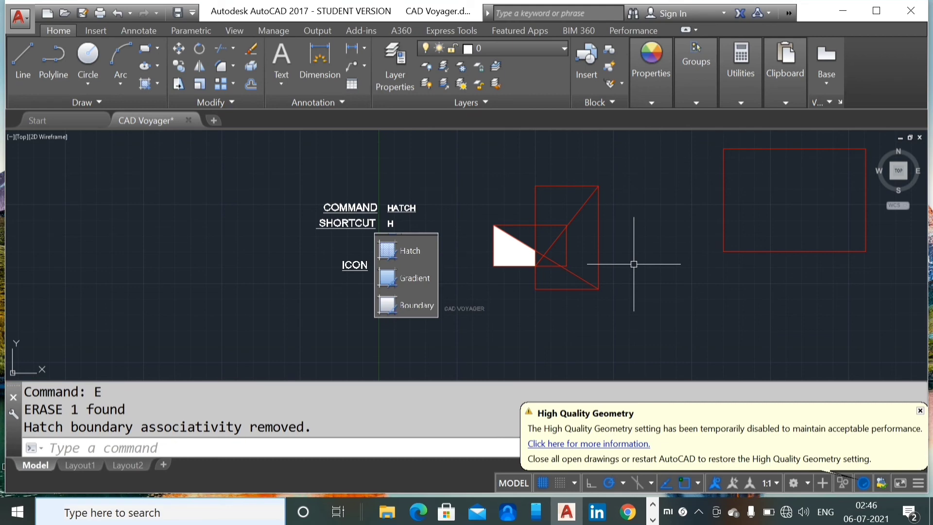
Step: Restart the Gradient command, turn on Create separate hatches in its settings, and accept
type("GRADIENT")
key("Return")
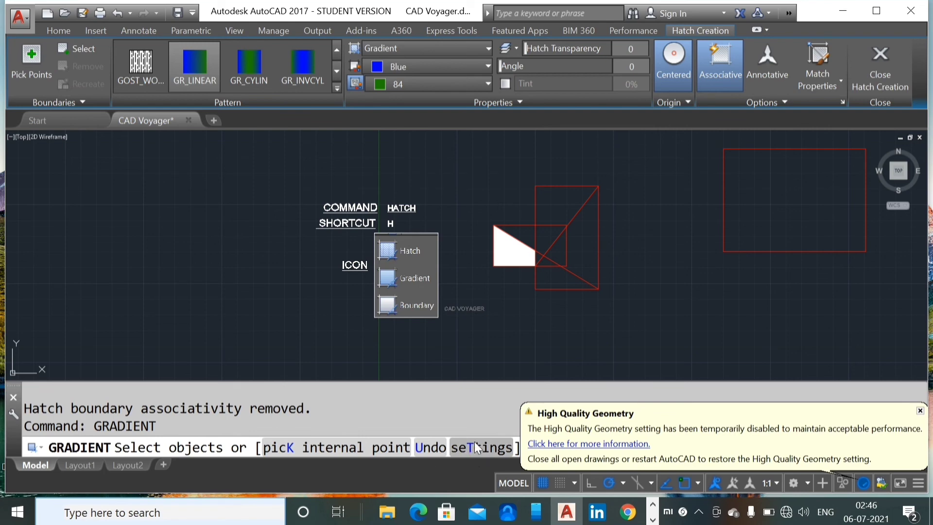
left_click(491, 446)
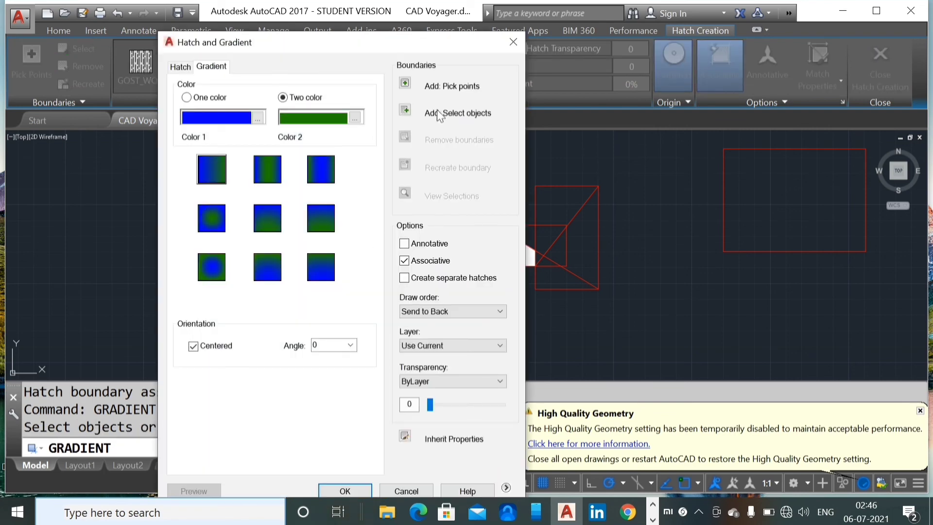
left_click(403, 277)
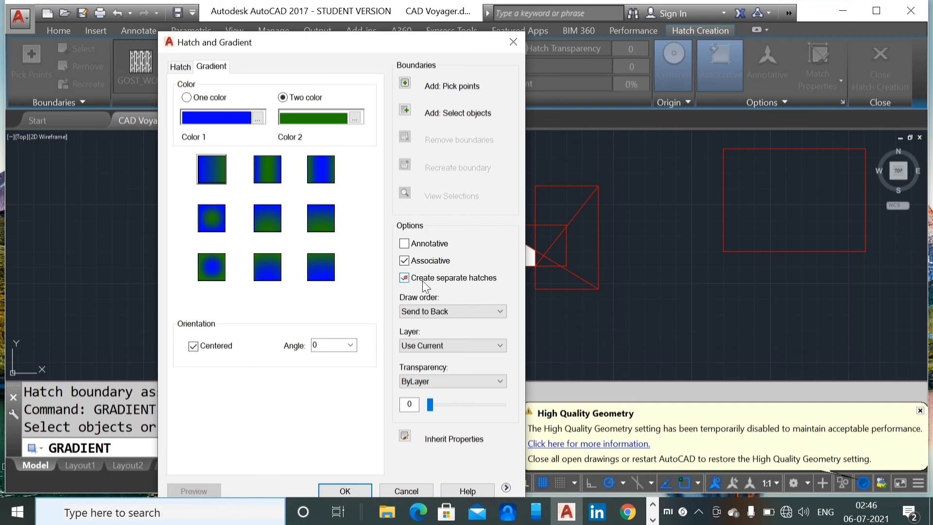
left_click(345, 490)
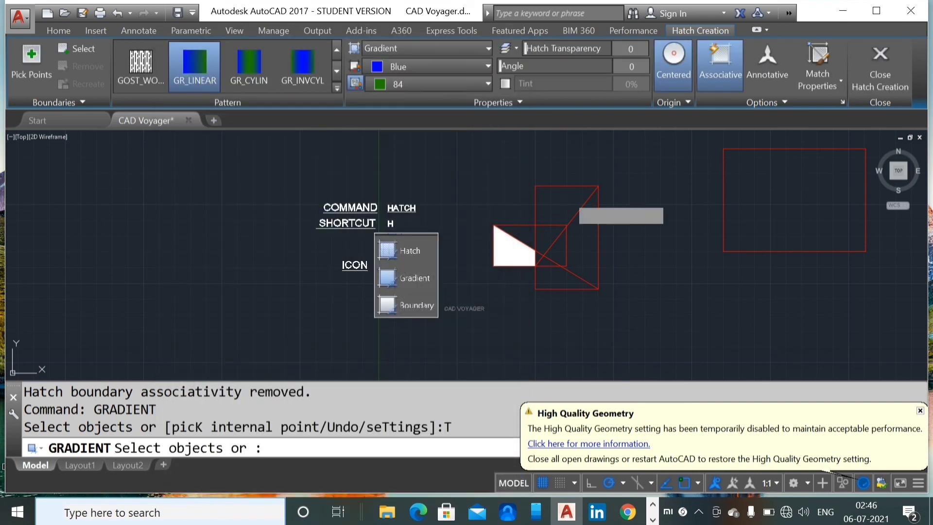
Step: Apply separate blue-green gradients to the tall rectangle and the large rectangle
left_click(569, 186)
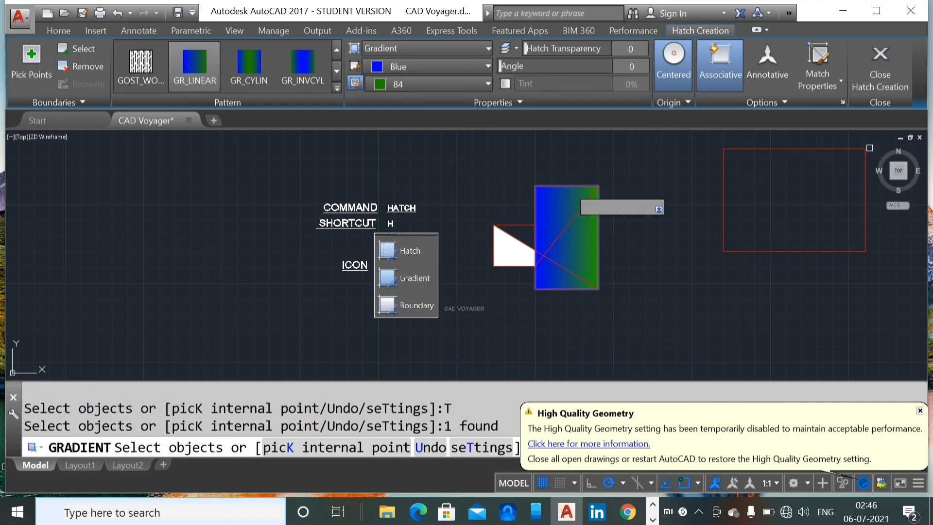
left_click(843, 145)
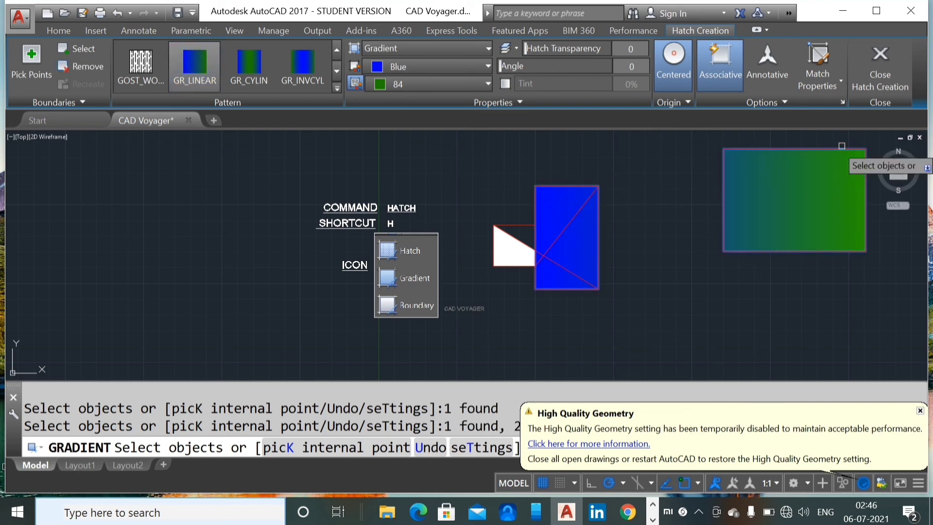
key("Return")
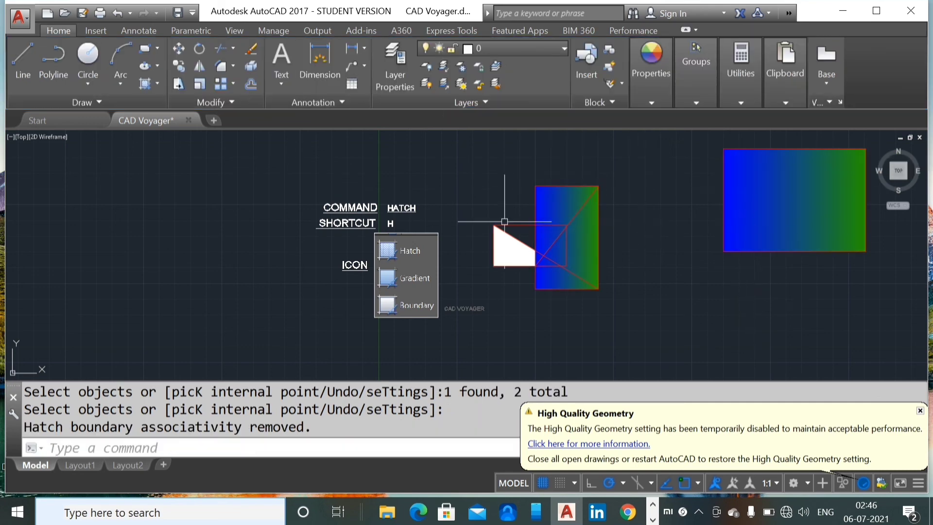
Step: Create a Polyline boundary with the Boundary command from the green-side area inside the tall rectangle, and select the new polyline
type("BO")
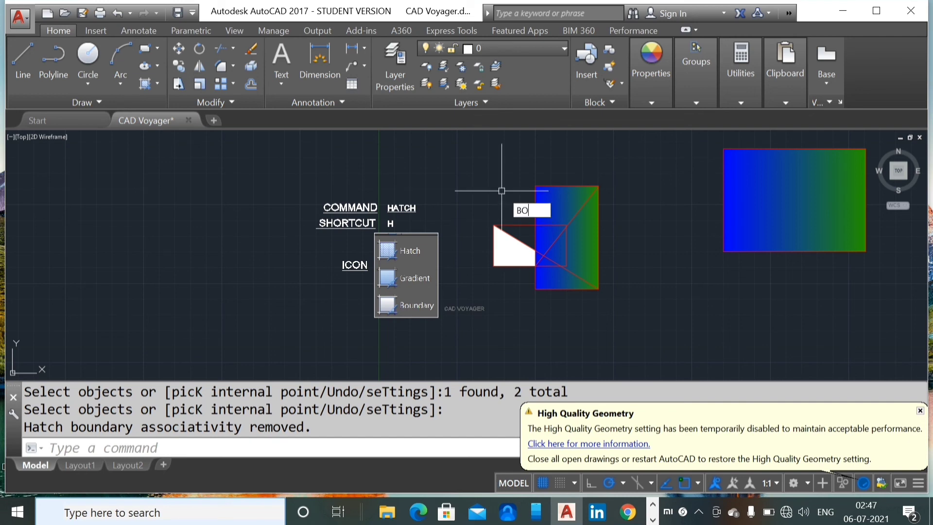
type("UN")
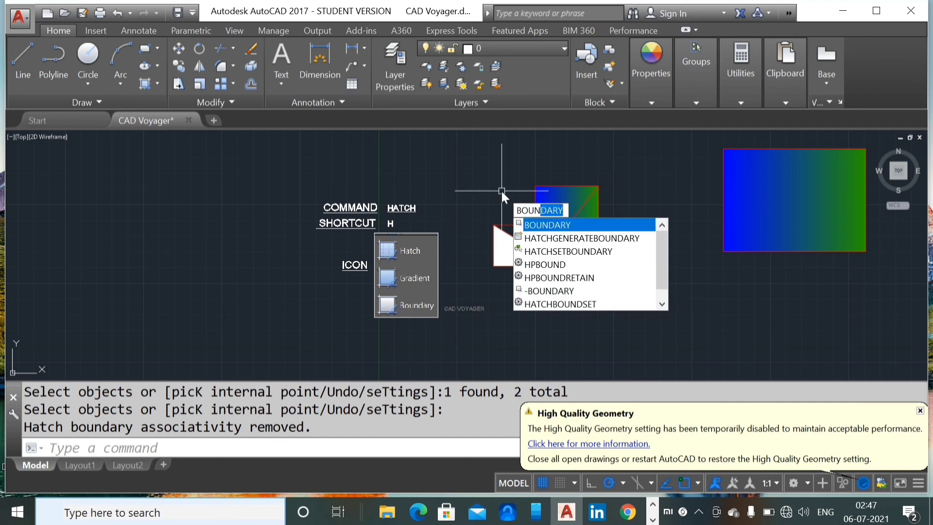
key("Return")
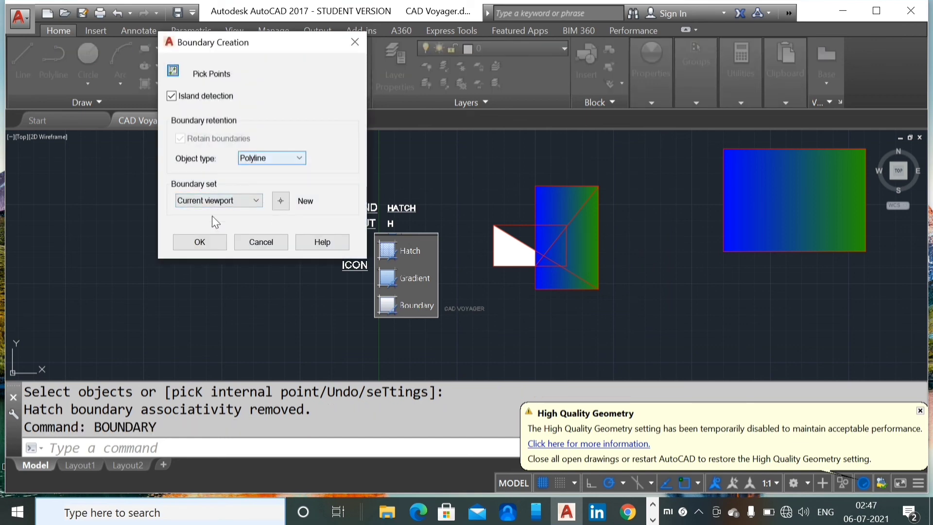
left_click(257, 160)
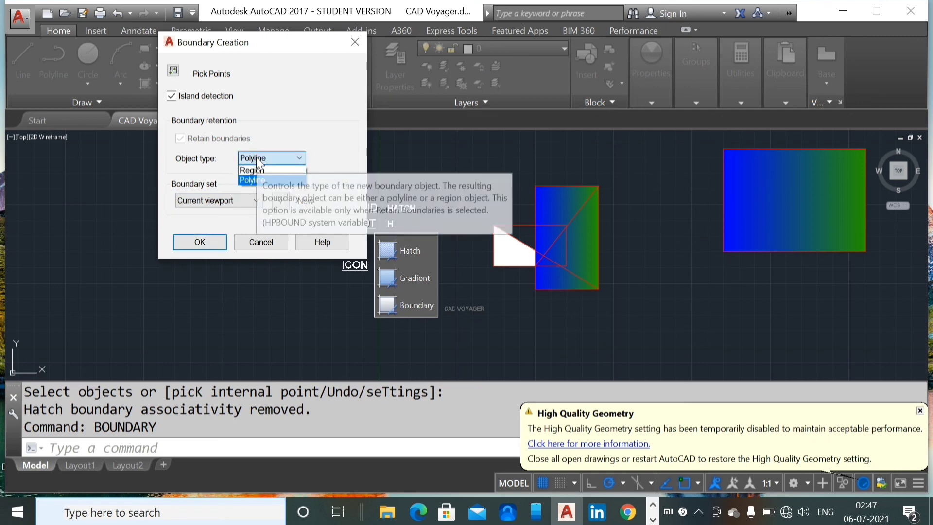
left_click(254, 179)
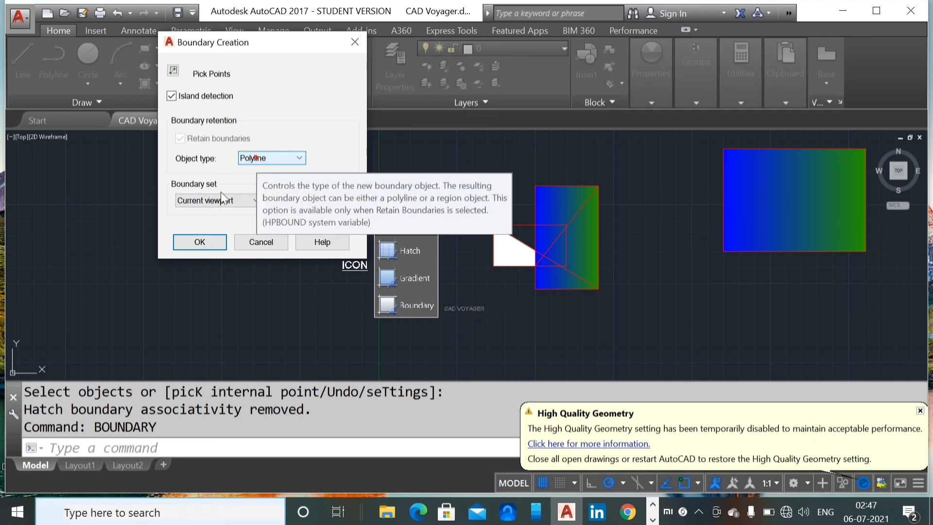
left_click(209, 243)
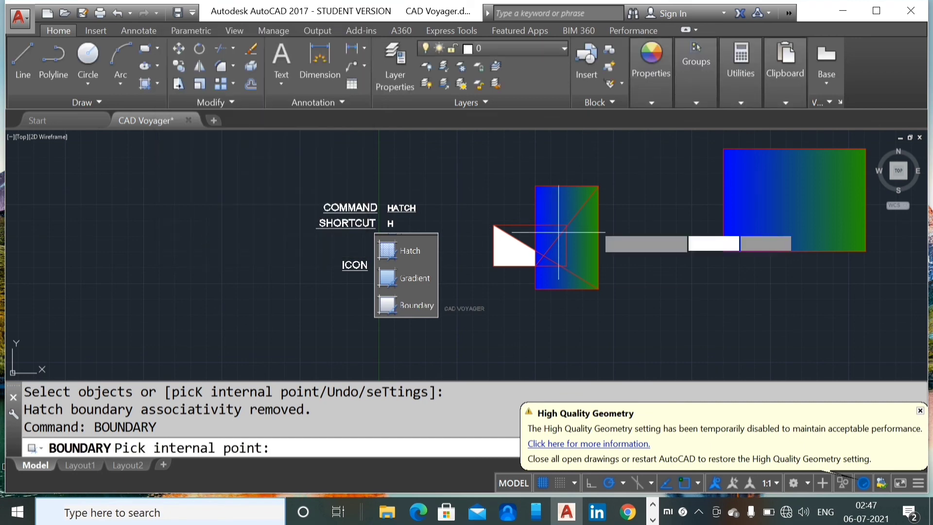
left_click(589, 238)
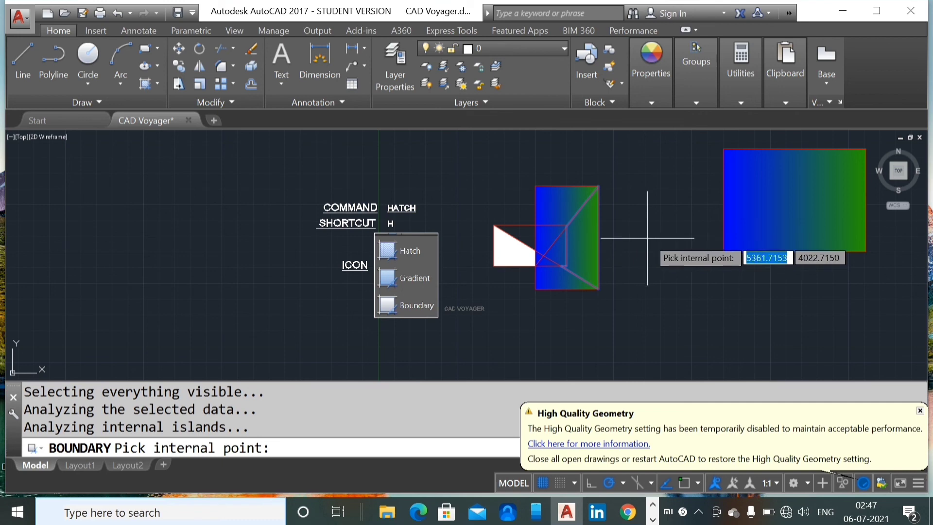
key("Return")
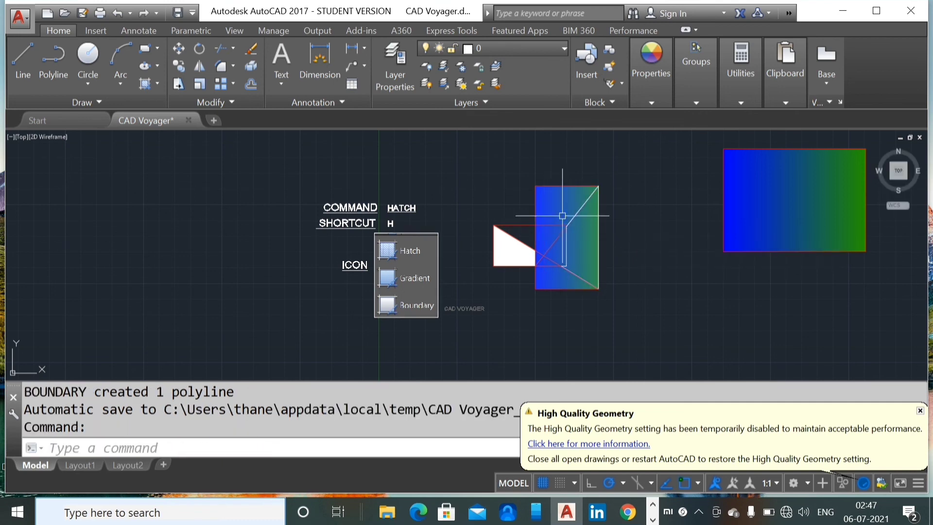
left_click(582, 212)
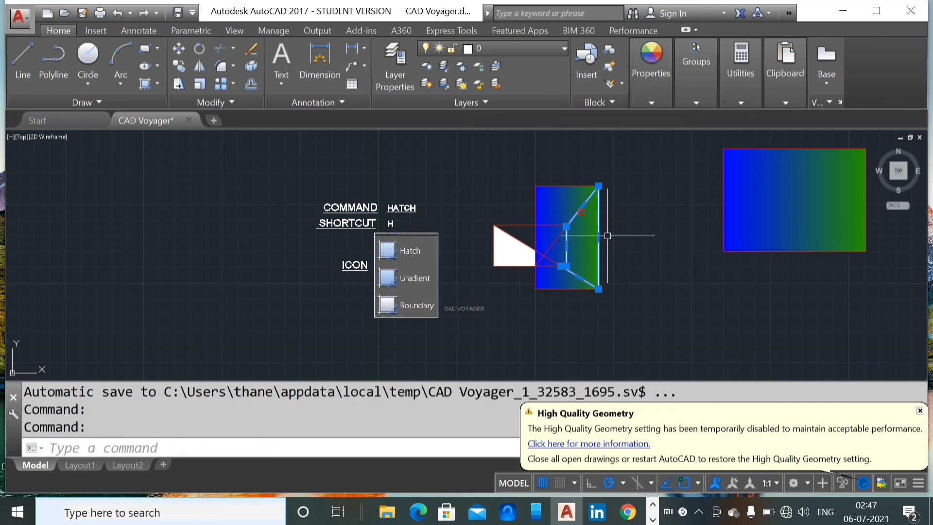
Step: Move the selected boundary polyline horizontally out of the tall rectangle into the empty space beside the large gradient rectangle
type("m")
key("Return")
left_click(624, 262)
left_click(729, 262)
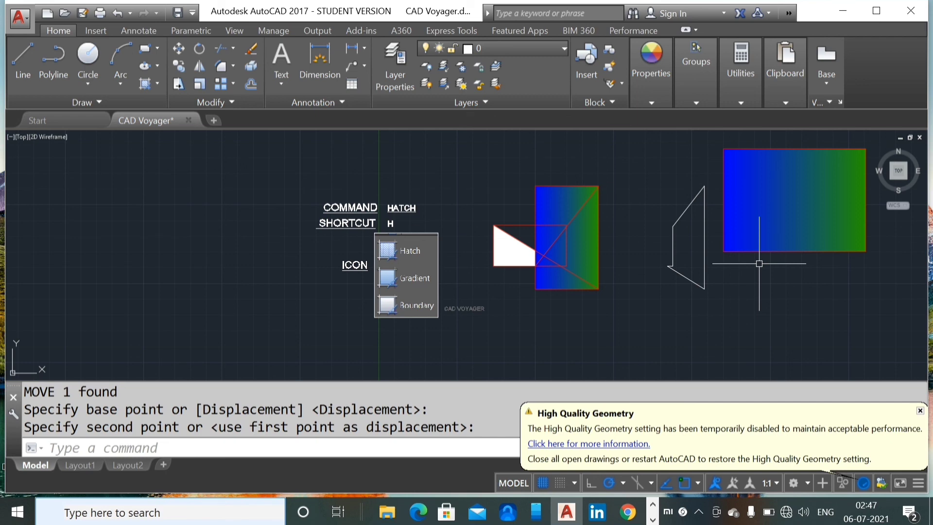
Step: Select the boundary polyline again with a crossing window and move it slightly back toward the tall rectangle, clear of the large one
left_click(686, 247)
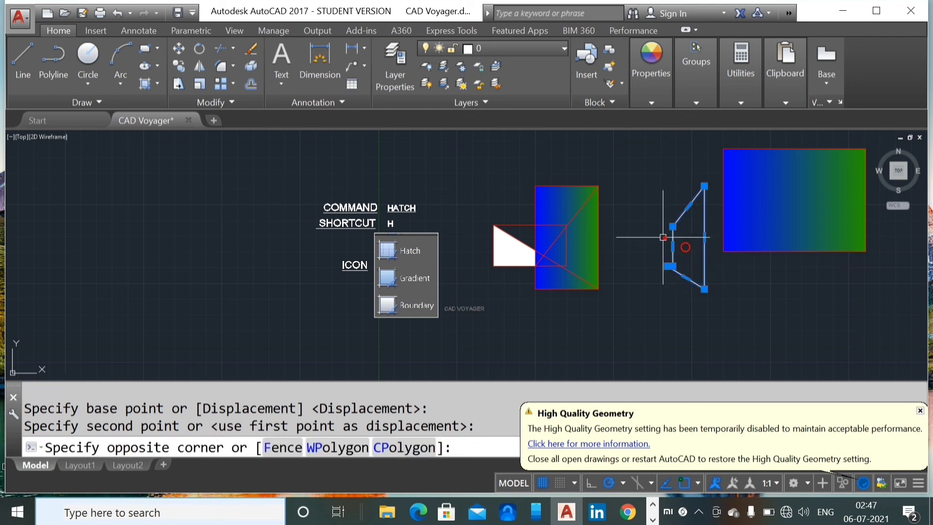
left_click(664, 239)
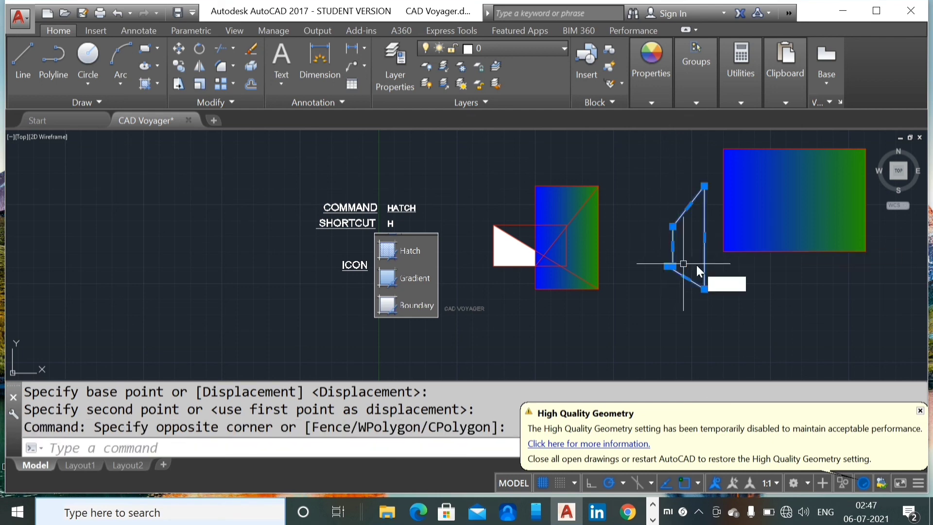
type("m")
key("Return")
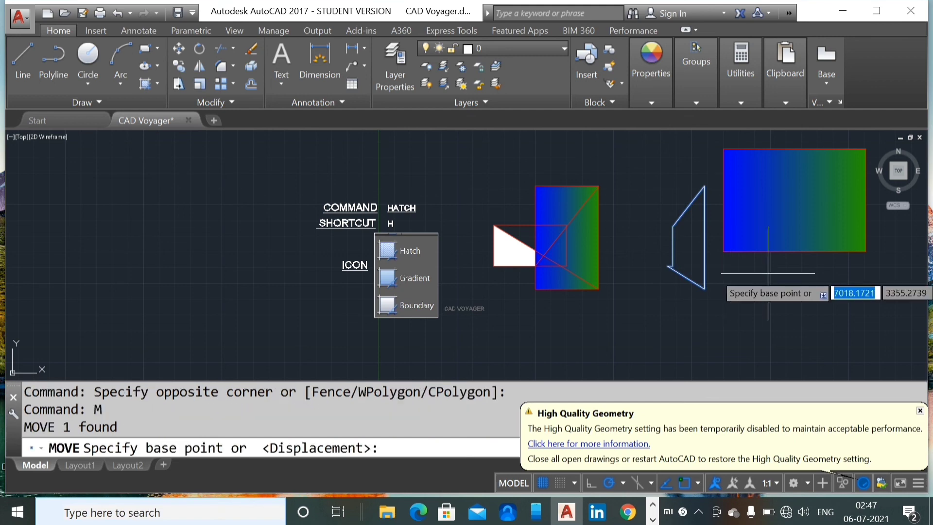
left_click(787, 272)
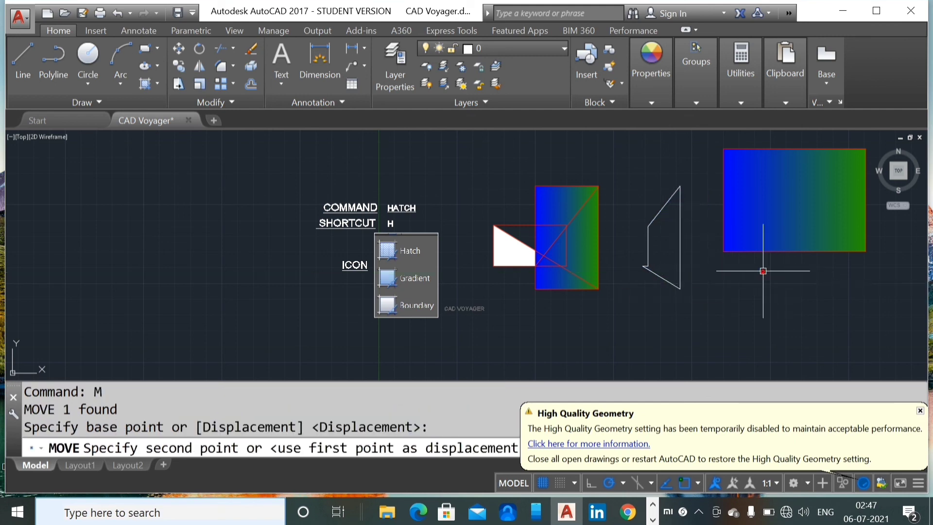
left_click(763, 272)
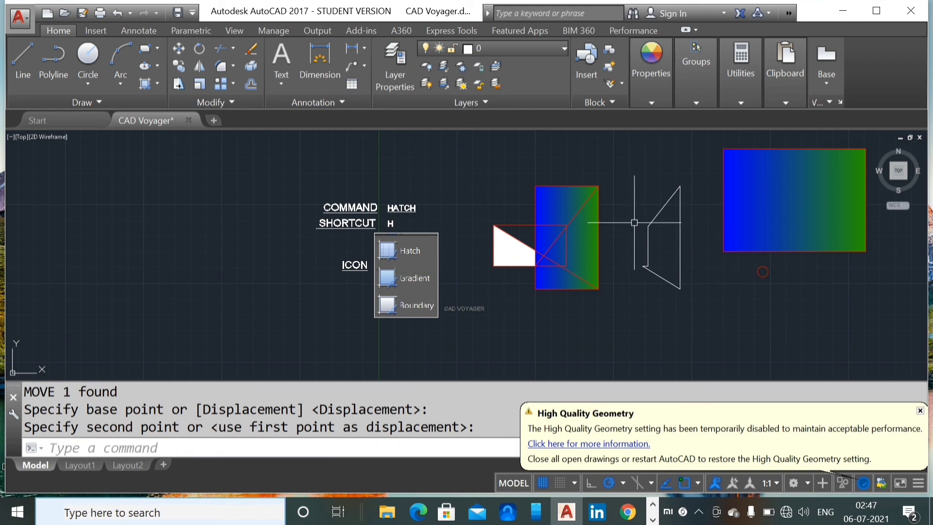